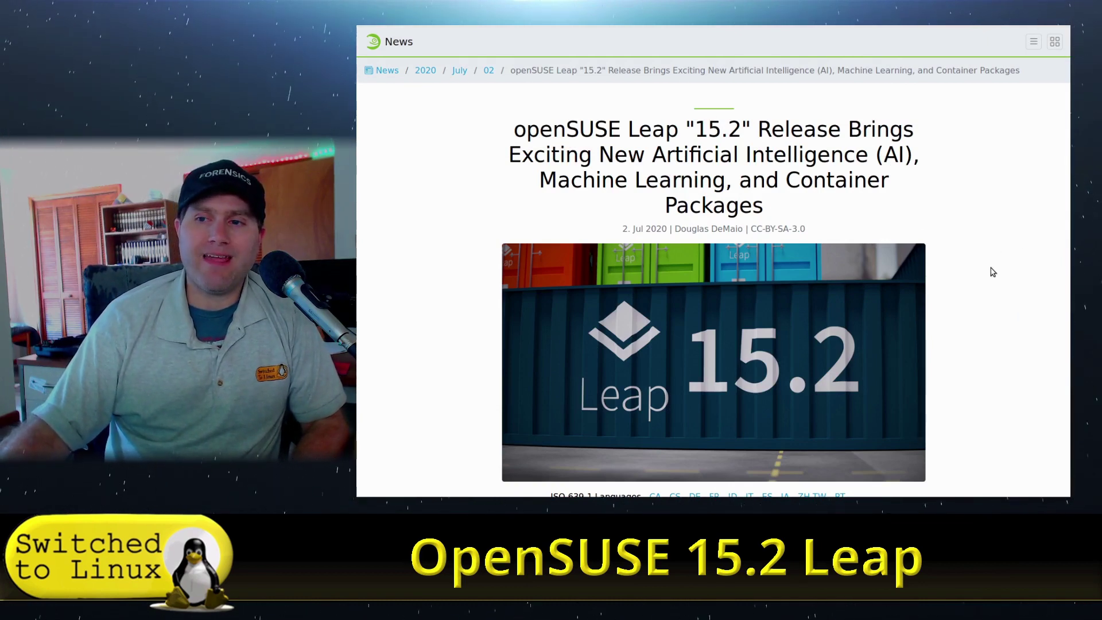
- Scroll the Leap 15.2 article to What's New, listing Tensorflow, PyTorch, ONNX, Grafana and Prometheus
scroll(993, 274, "down", 2)
scroll(994, 275, "up", 1)
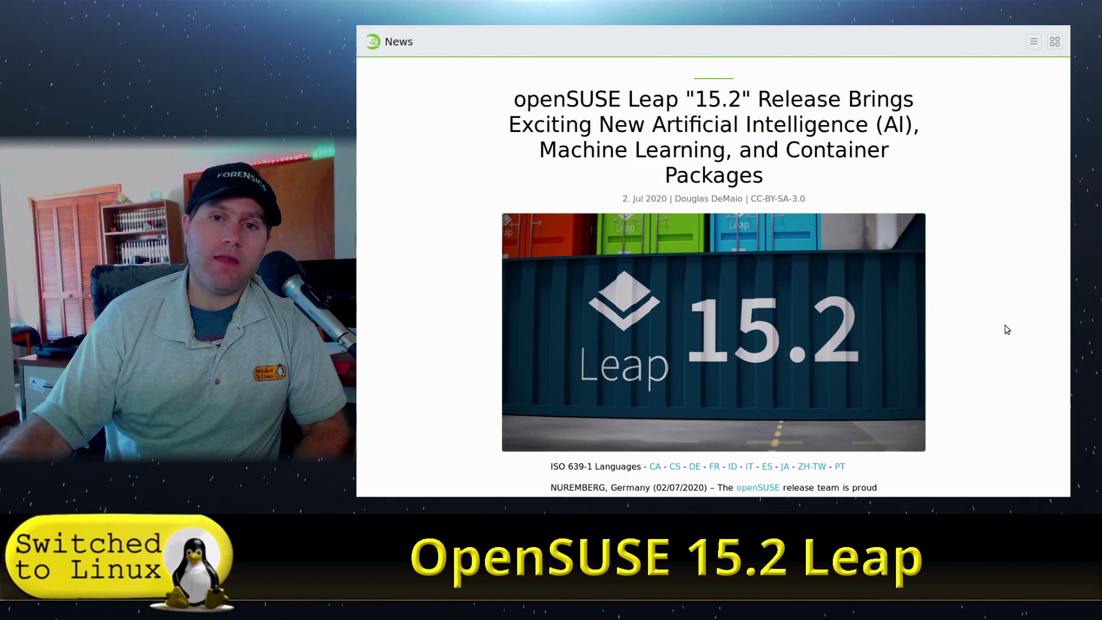
scroll(1014, 258, "down", 6)
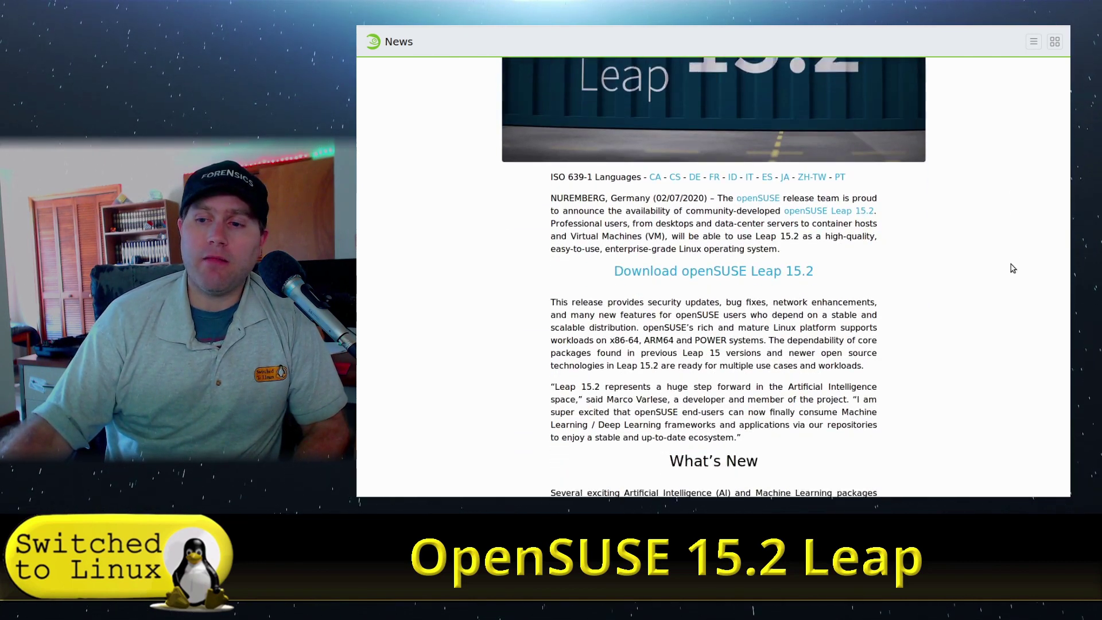
scroll(1013, 268, "down", 2)
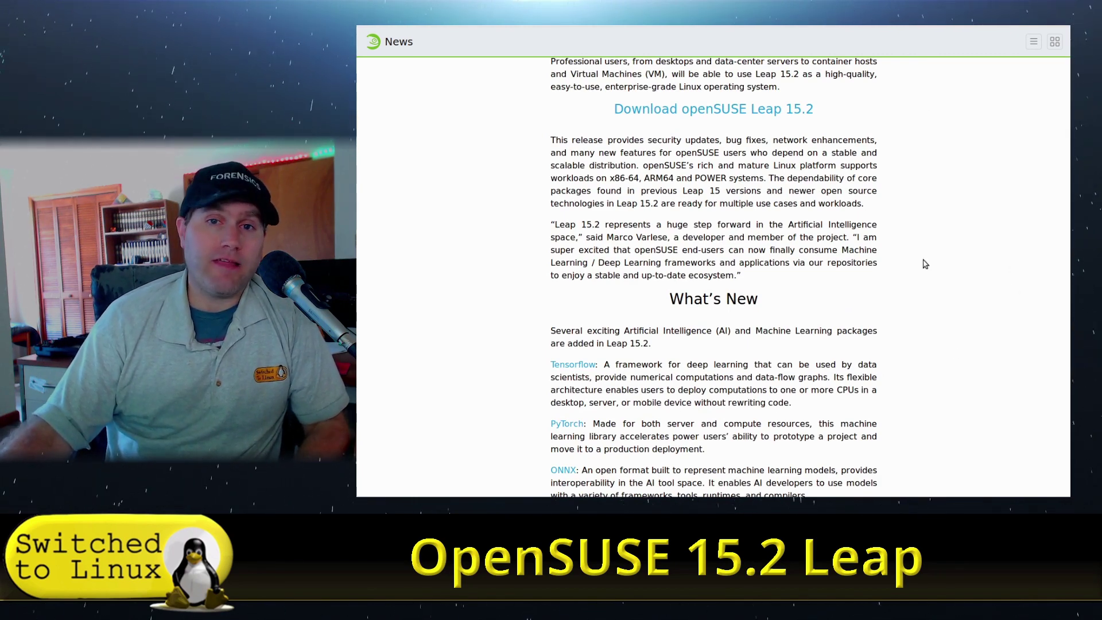
scroll(955, 291, "up", 2)
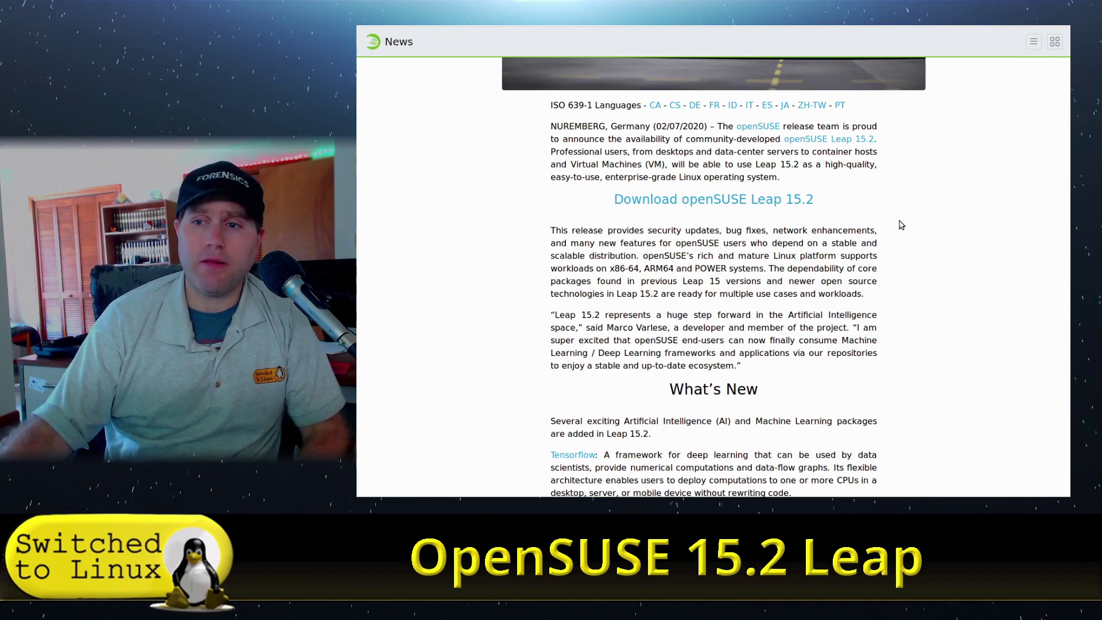
scroll(900, 225, "down", 2)
scroll(901, 224, "down", 5)
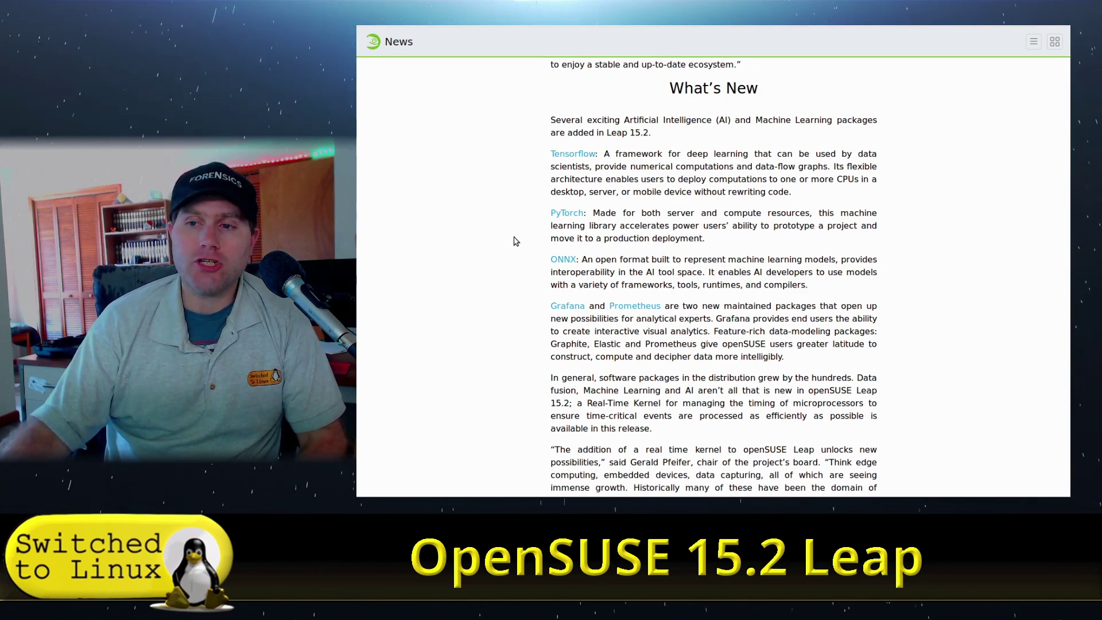
- Scroll the article down to Installation process, then back up to Container Technologies
scroll(674, 290, "down", 2)
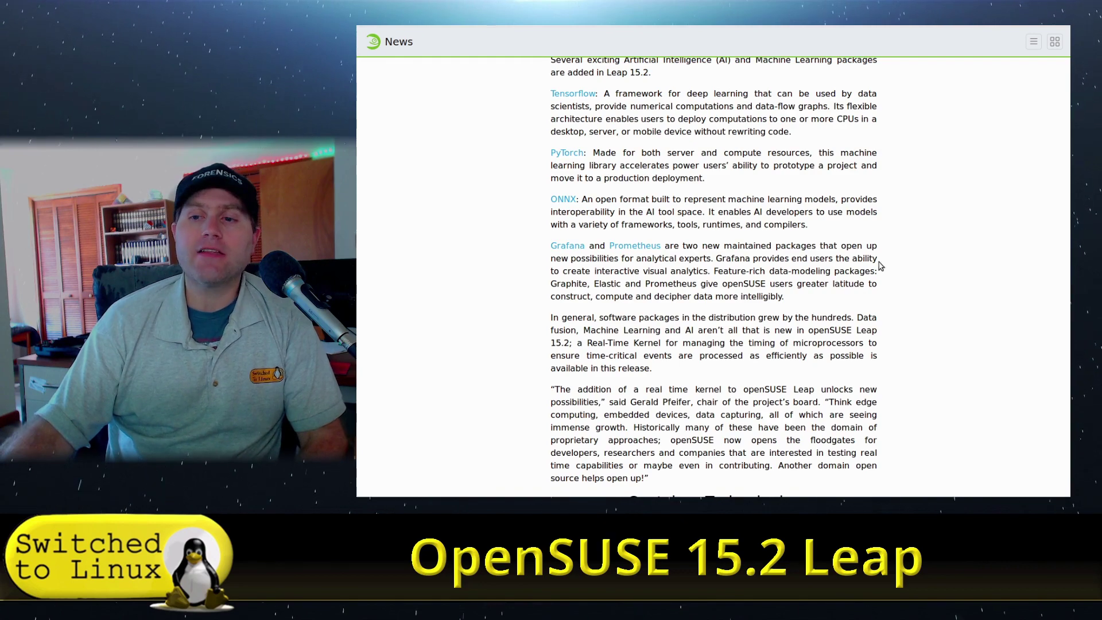
scroll(755, 287, "down", 6)
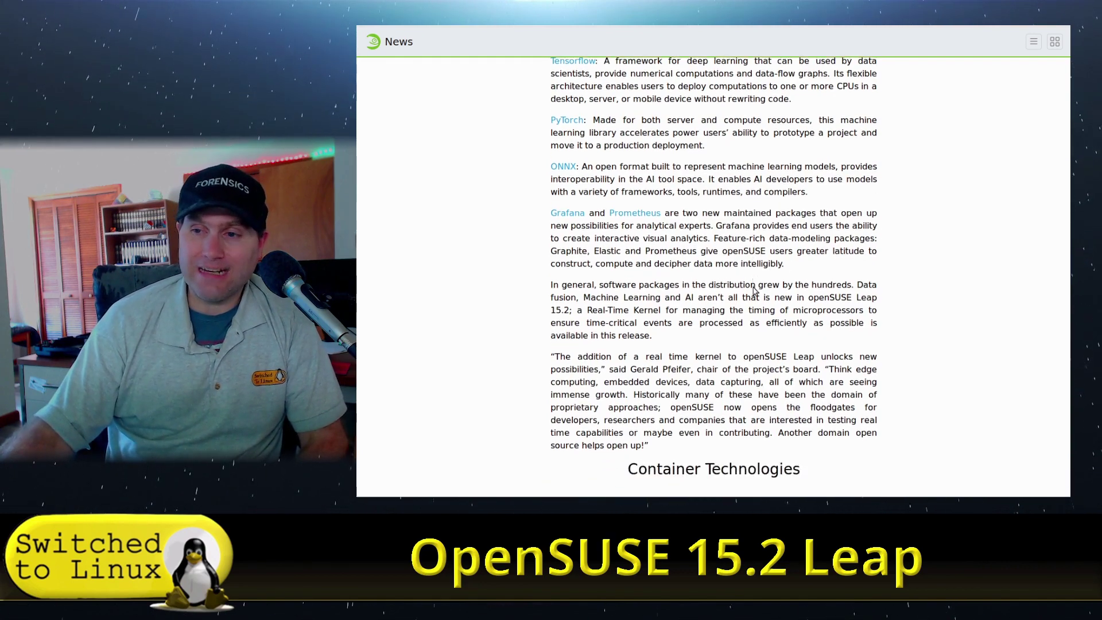
scroll(791, 335, "down", 2)
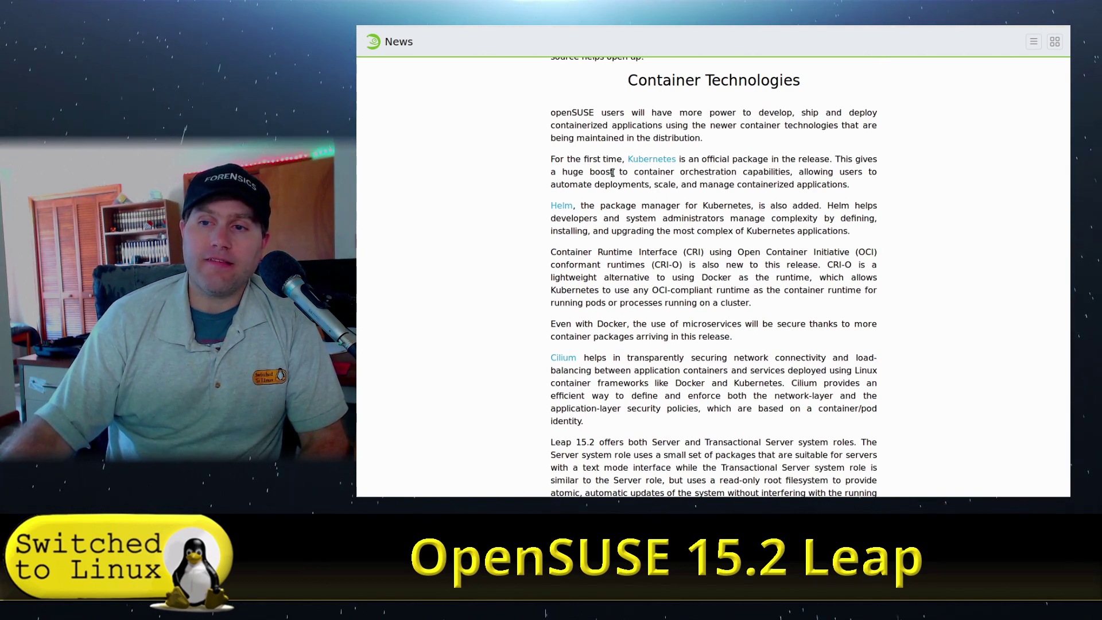
scroll(615, 221, "down", 2)
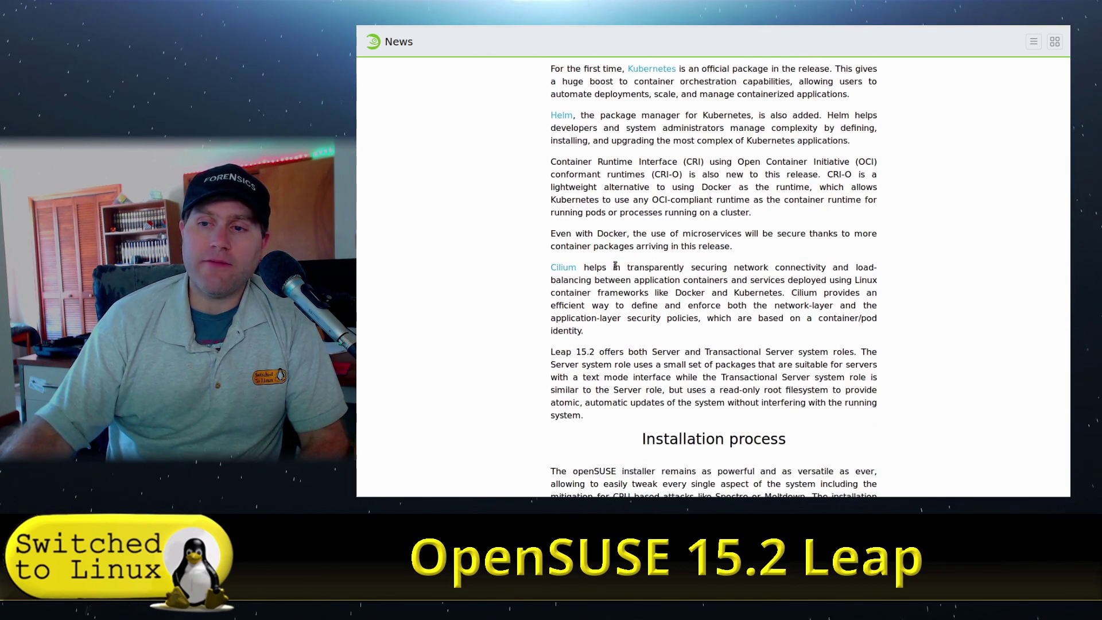
scroll(614, 271, "down", 2)
scroll(614, 271, "down", 4)
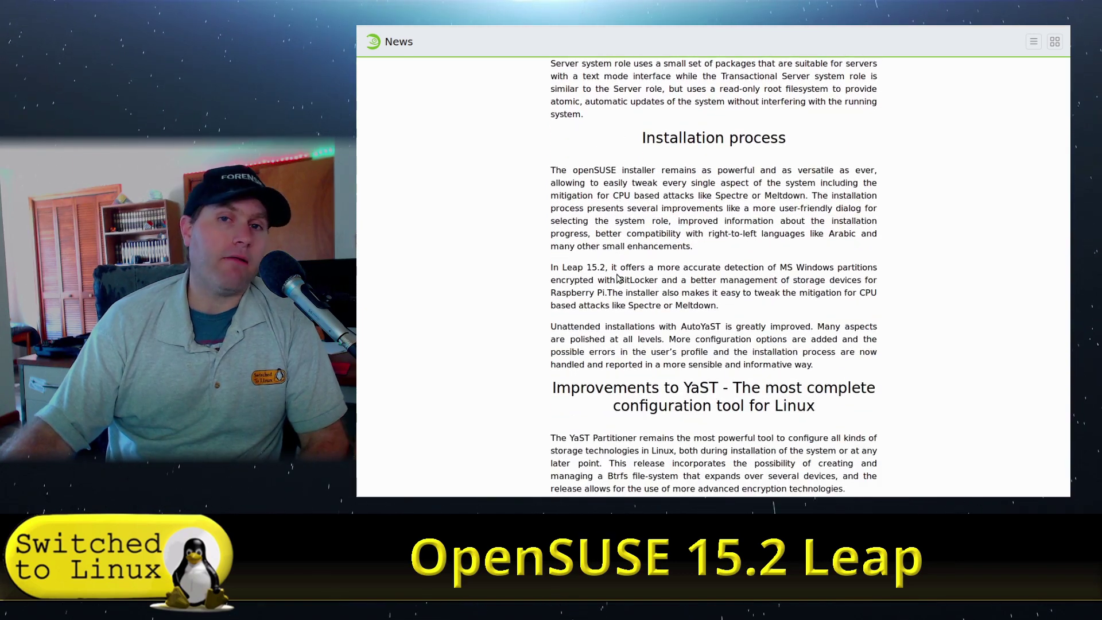
scroll(626, 282, "up", 14)
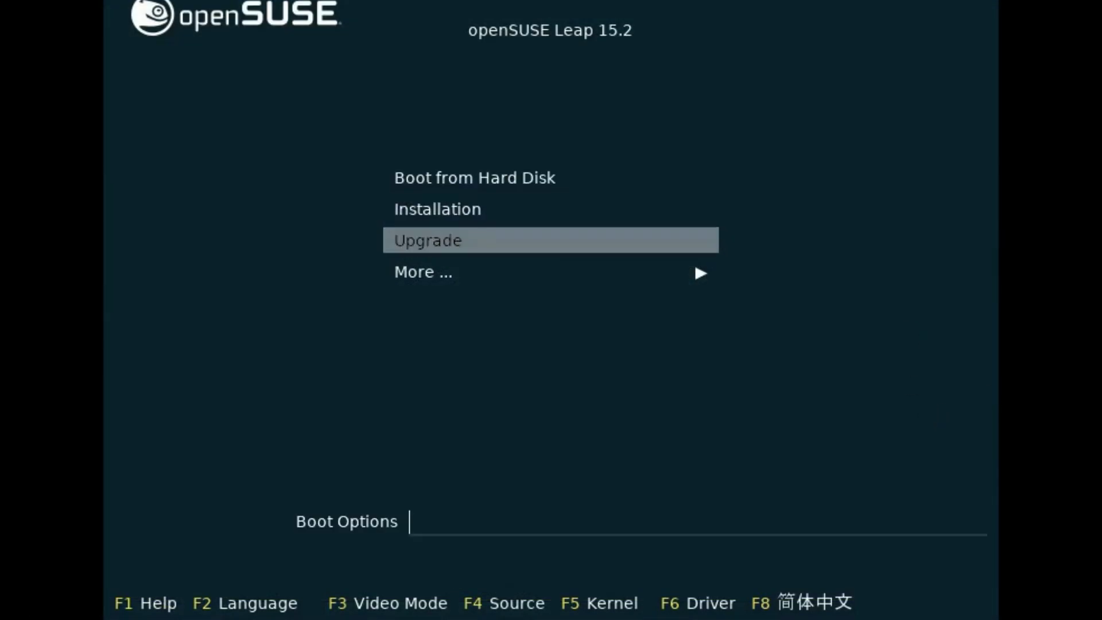
- Browse the More... submenu of extra boot options, then return to the main boot entries
key("Down")
key("Up")
key("Down")
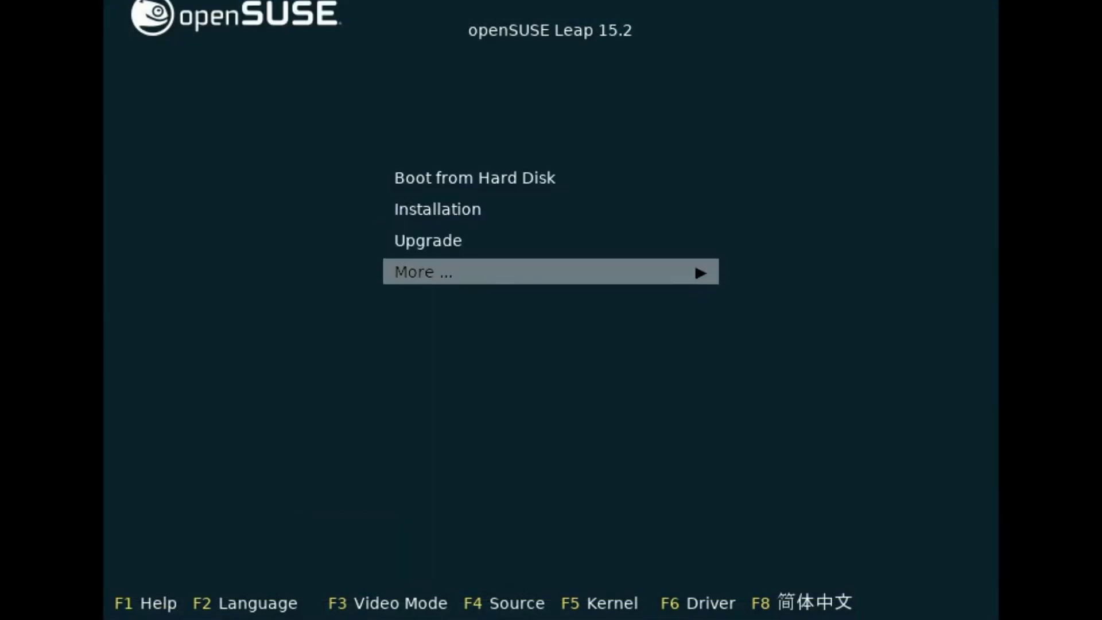
key("Return")
key("Down")
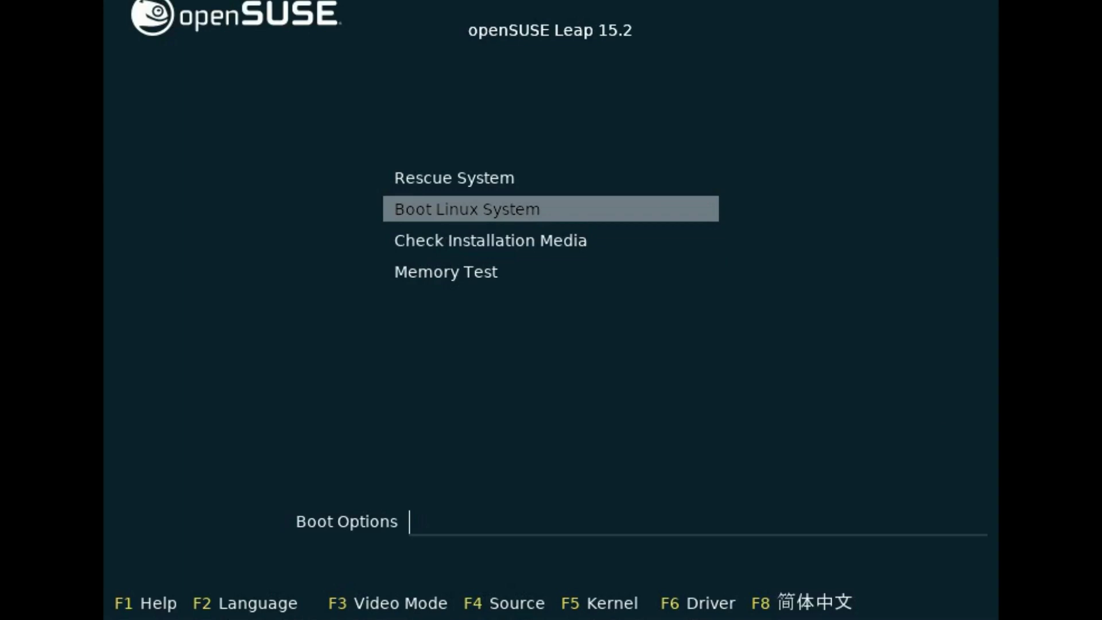
key("Down")
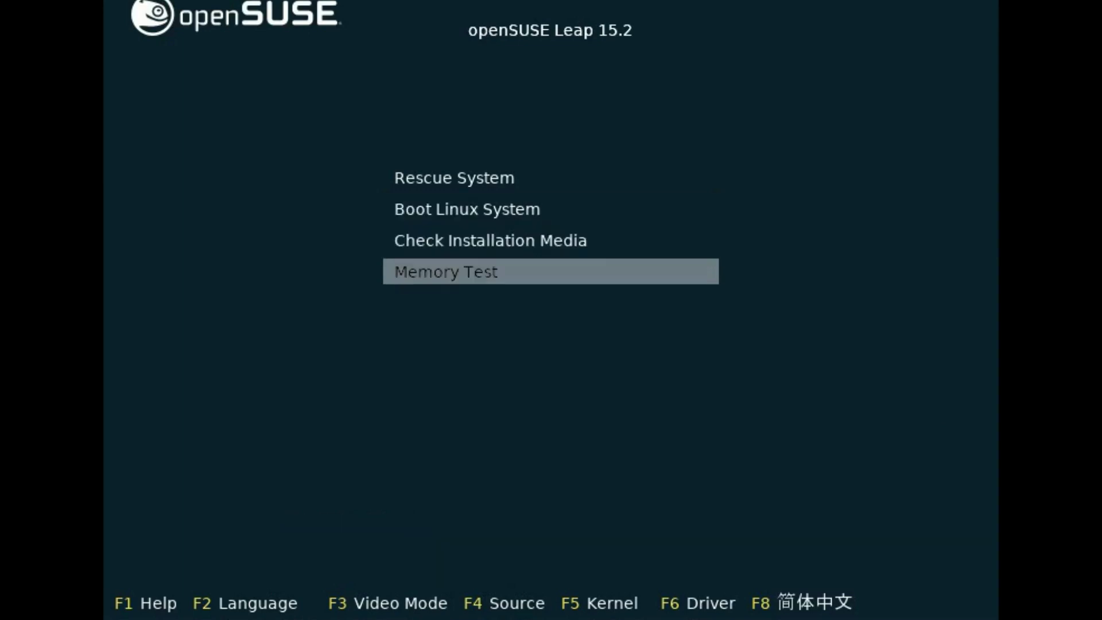
key("Escape")
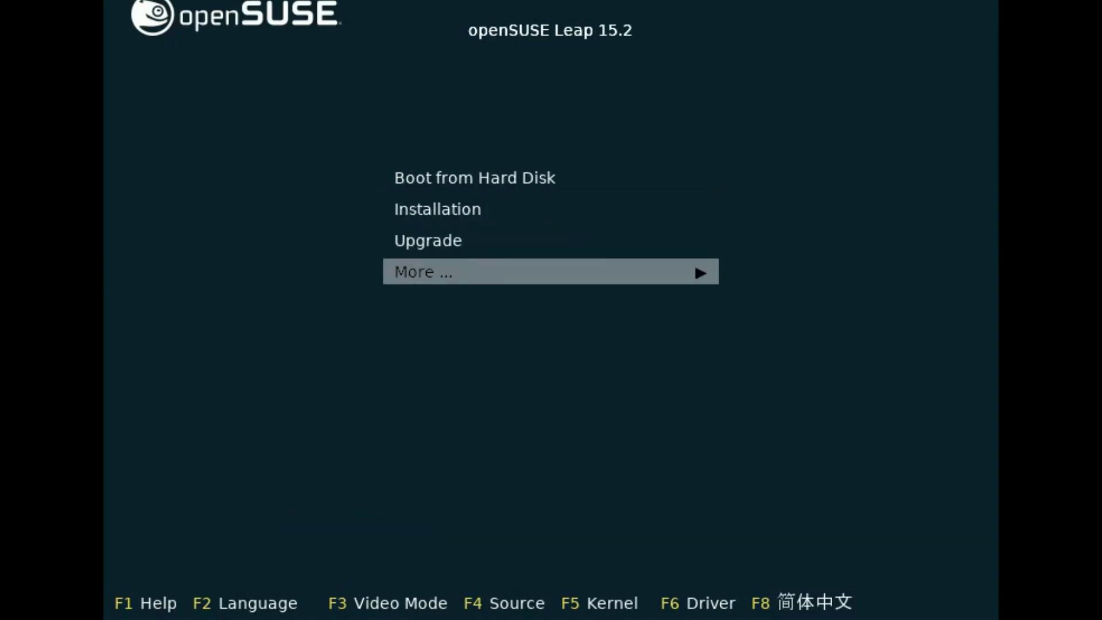
key("Up")
key("Up")
key("Up")
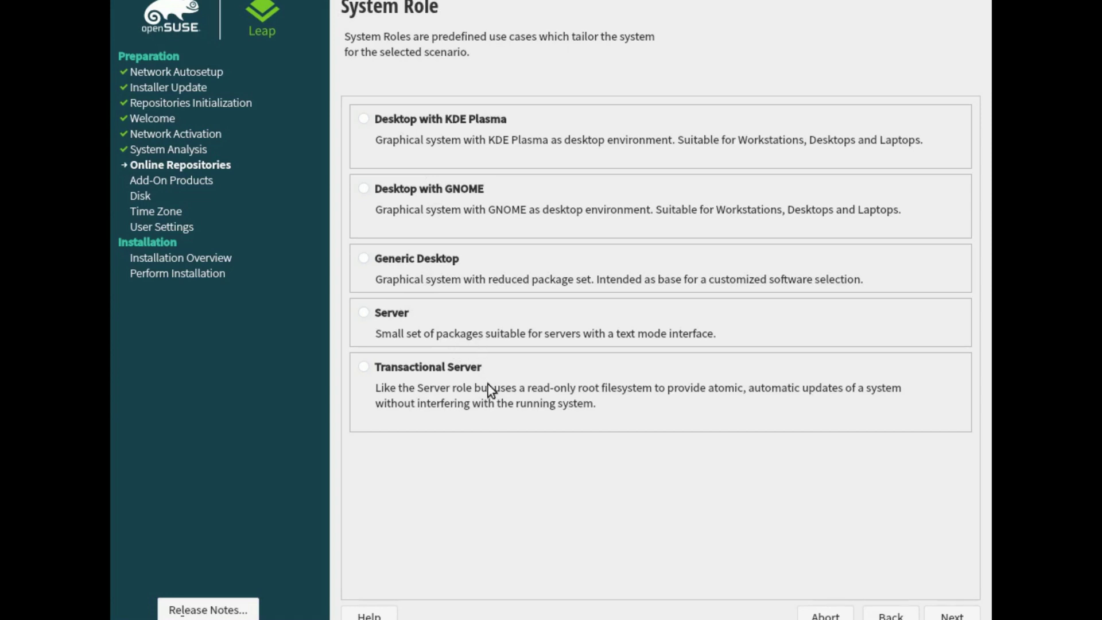
- Select the Desktop with KDE Plasma system role
left_click(365, 119)
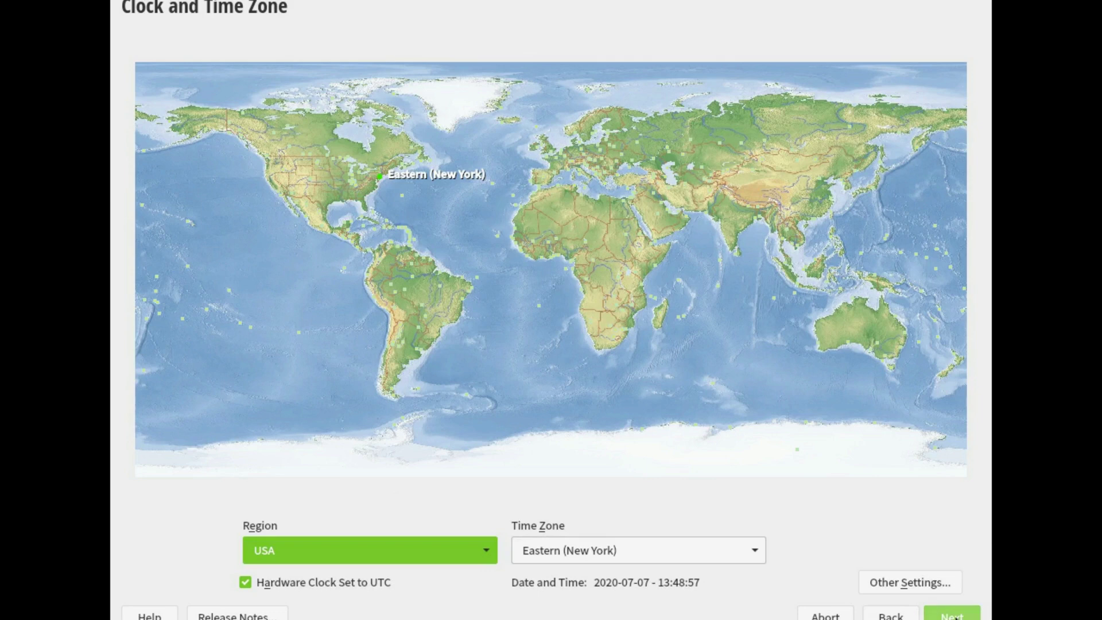
- Accept the time zone and create a local user with a name and a confirmed password
left_click(951, 615)
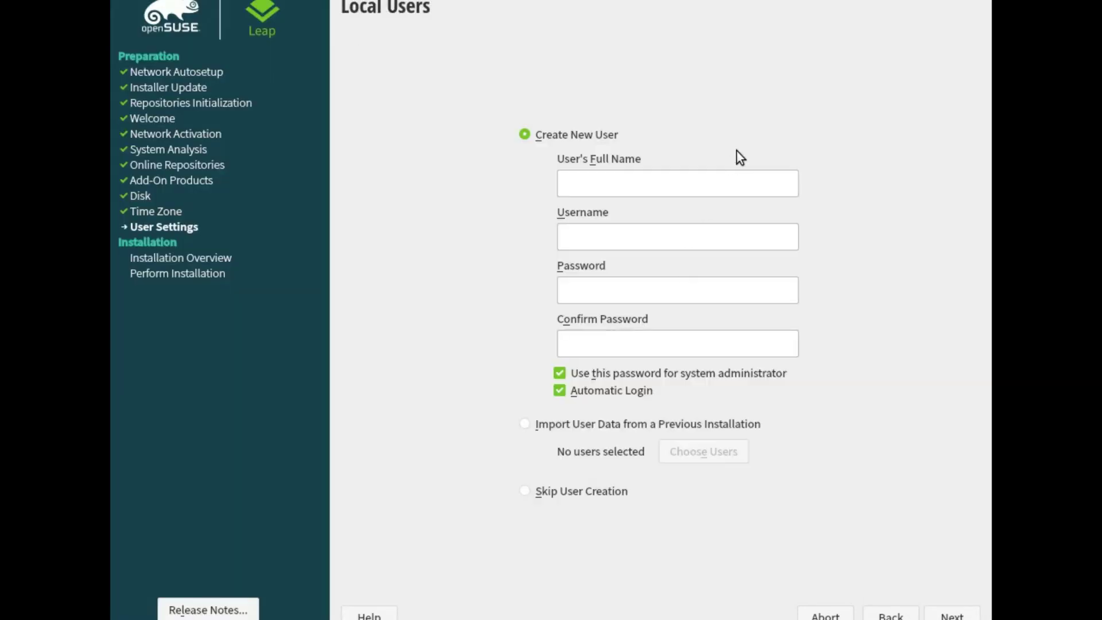
type("opensuse")
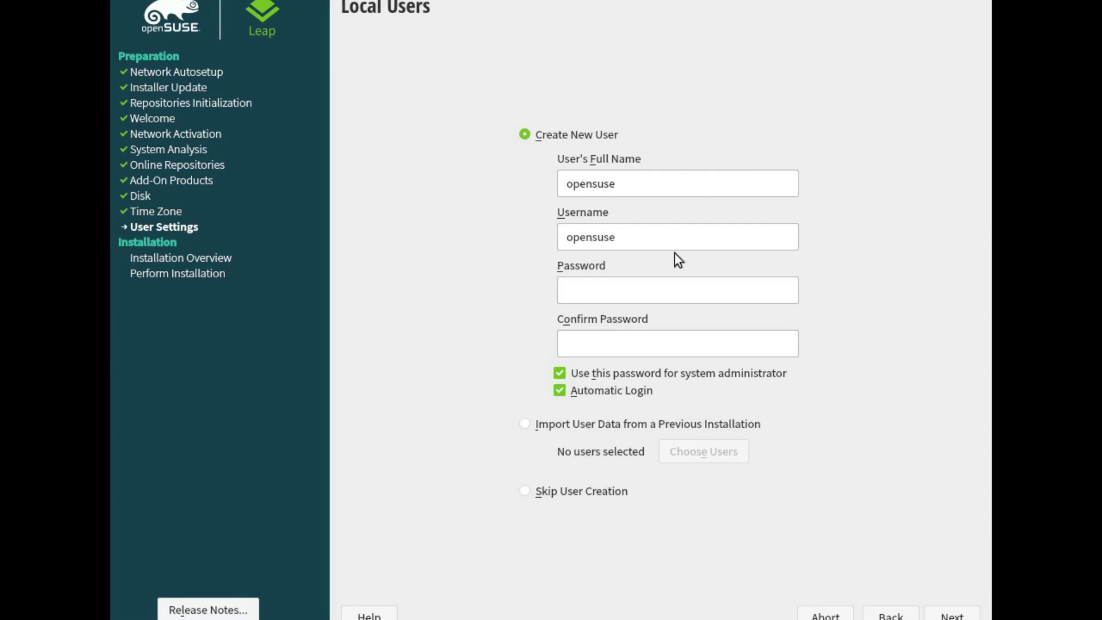
left_click(658, 293)
type("123")
left_click(647, 345)
type("123")
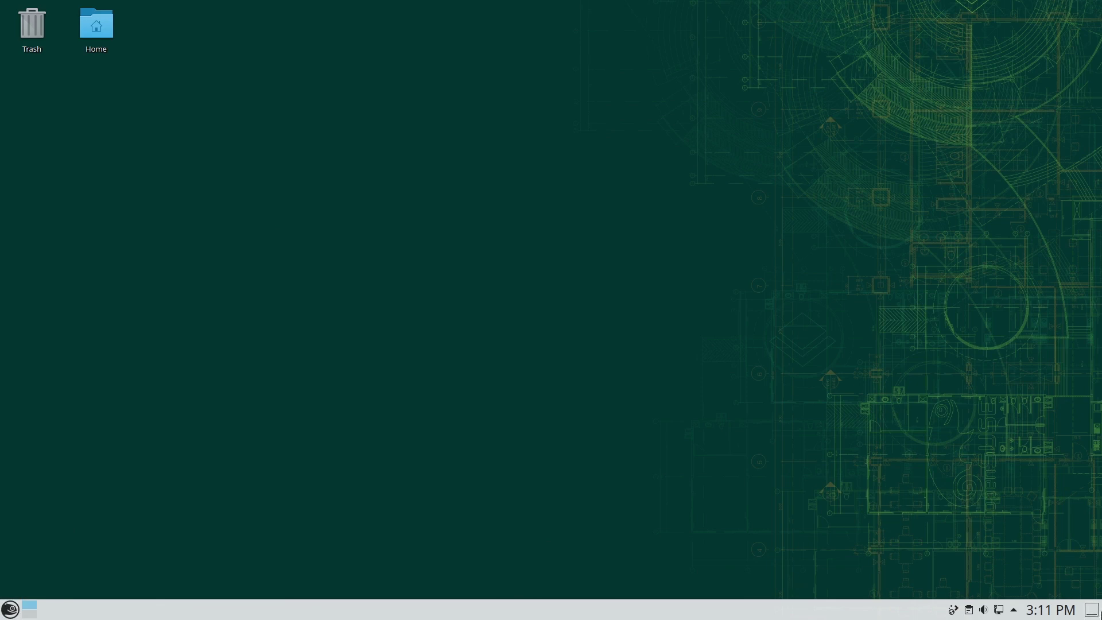
- Open the Kickoff launcher's Applications list and show the Internet category's programs
left_click(10, 609)
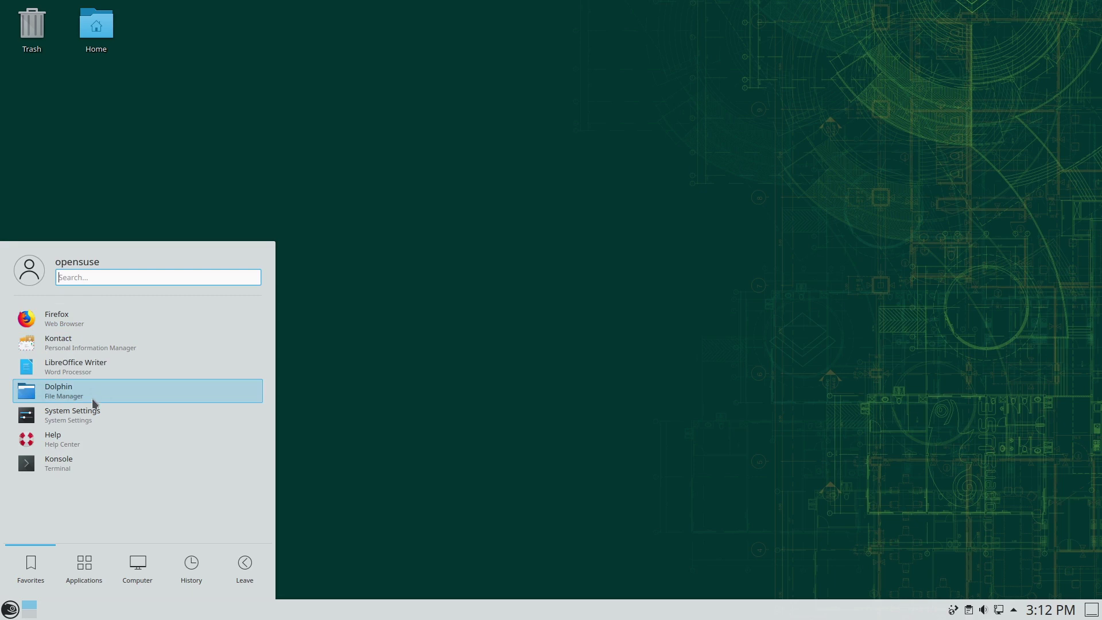
left_click(81, 552)
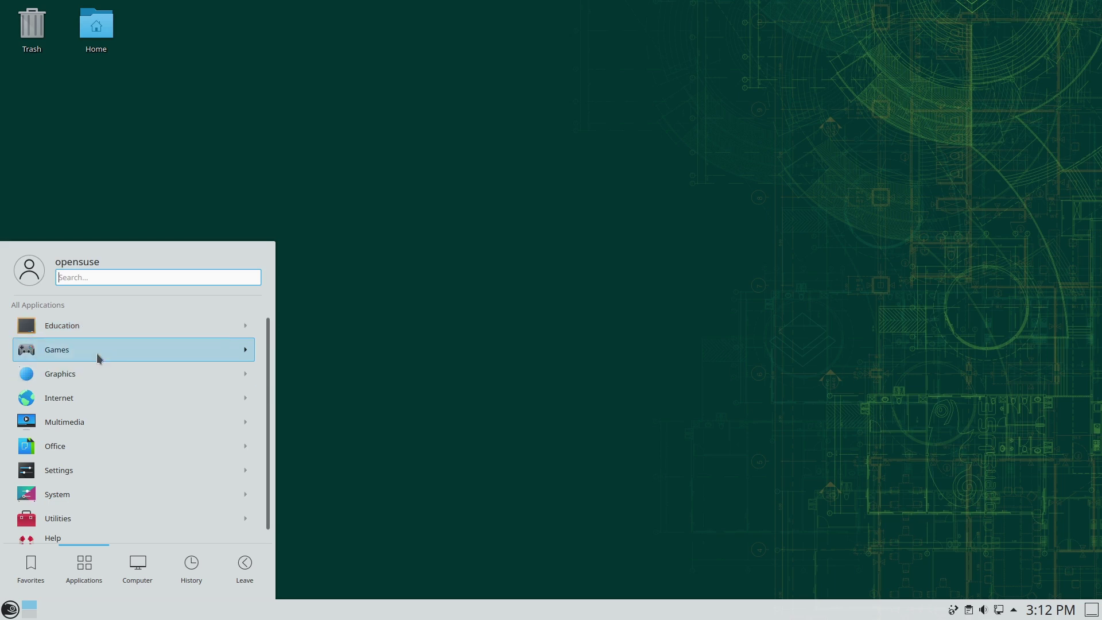
left_click(92, 398)
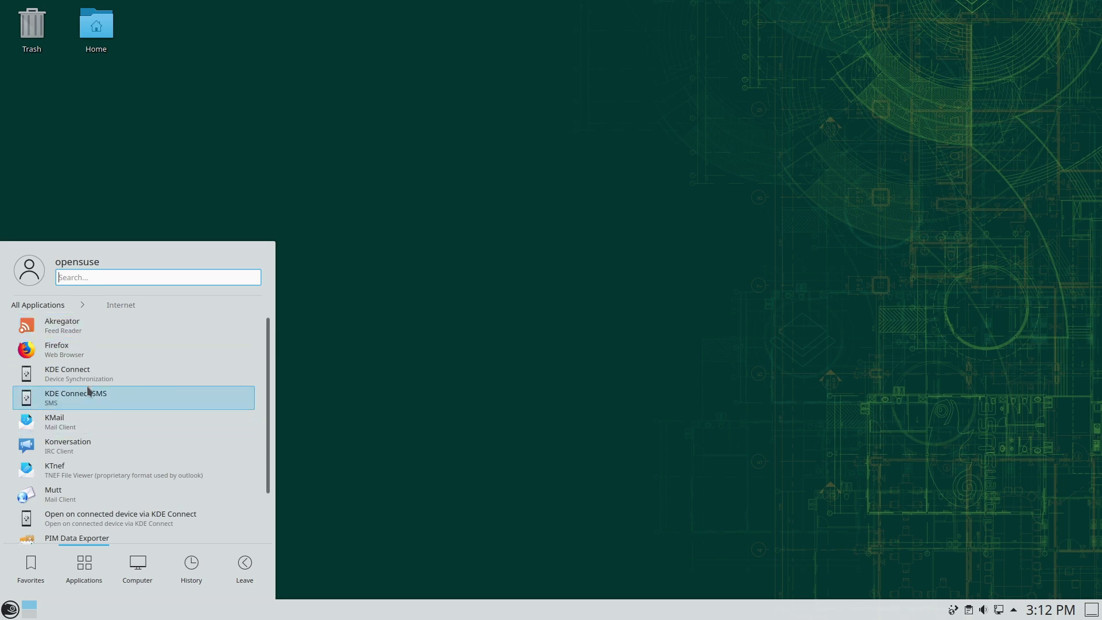
- Browse the Education, Games and Graphics categories, ending back on the Internet apps
scroll(98, 410, "down", 2)
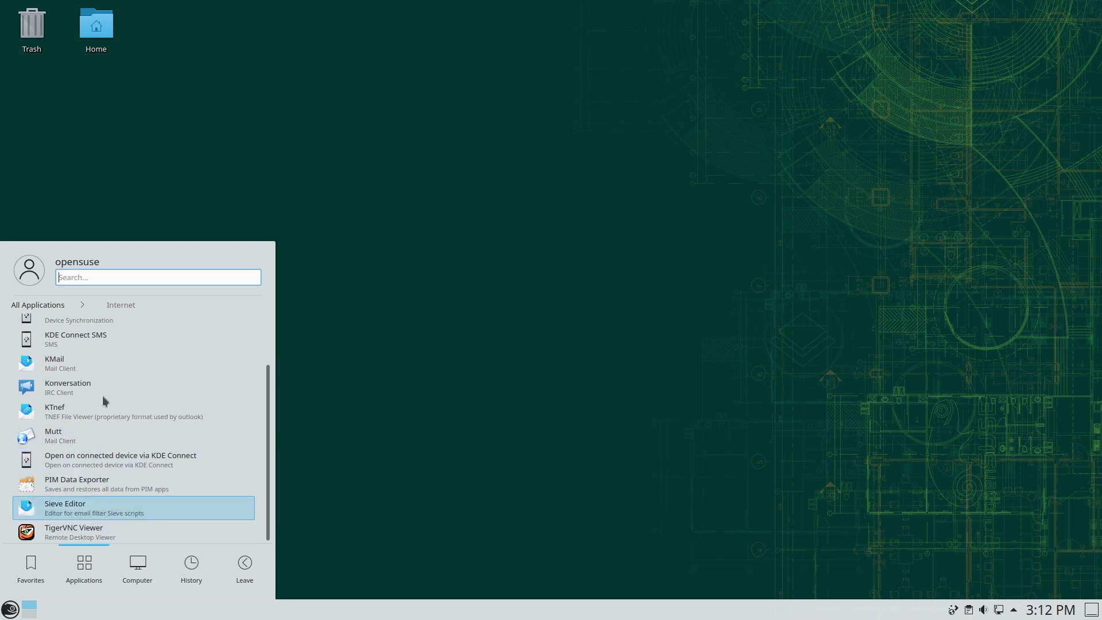
scroll(42, 330, "up", 2)
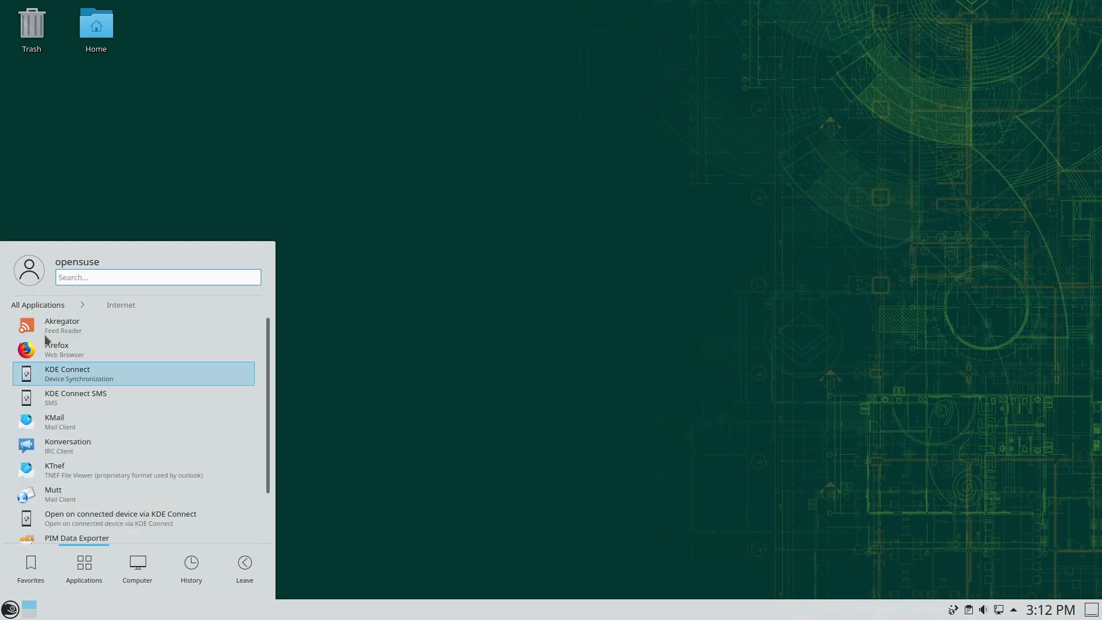
left_click(37, 305)
left_click(73, 328)
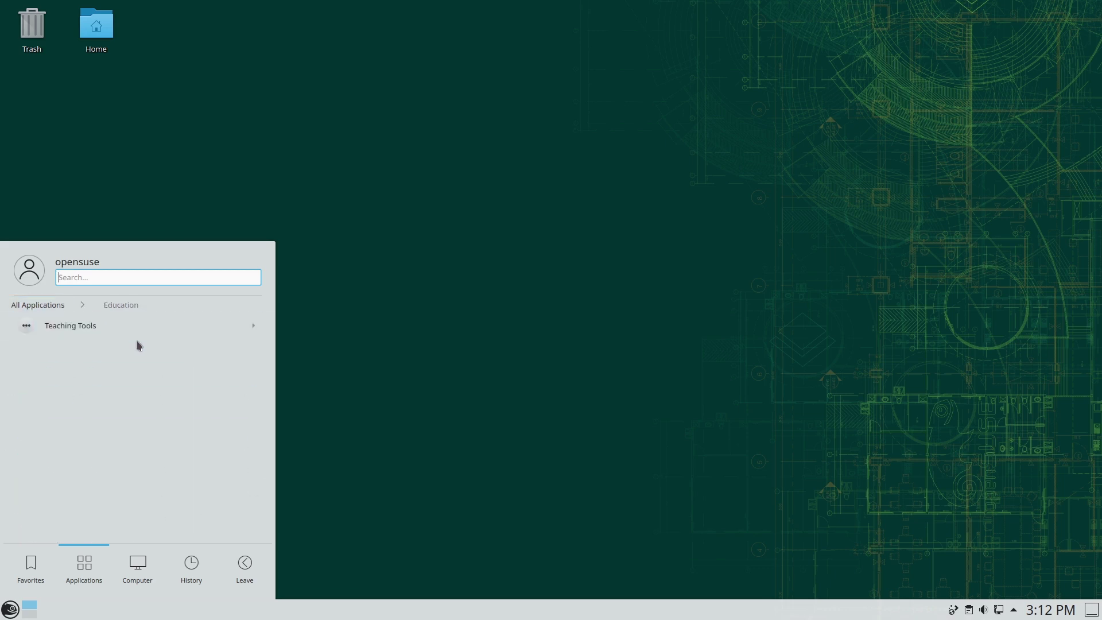
left_click(39, 305)
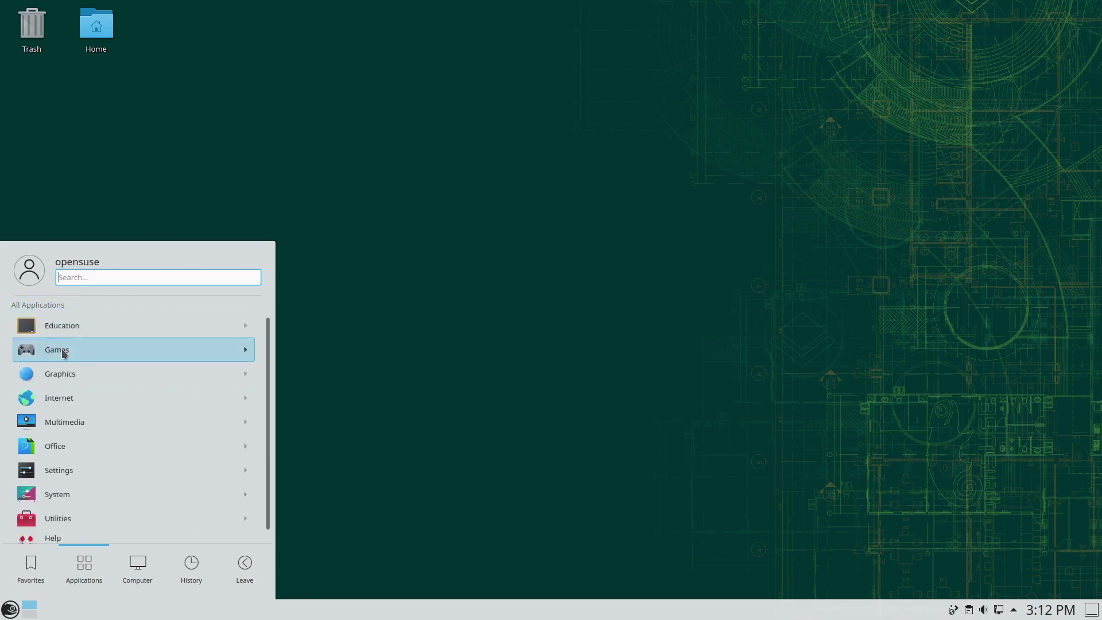
left_click(64, 353)
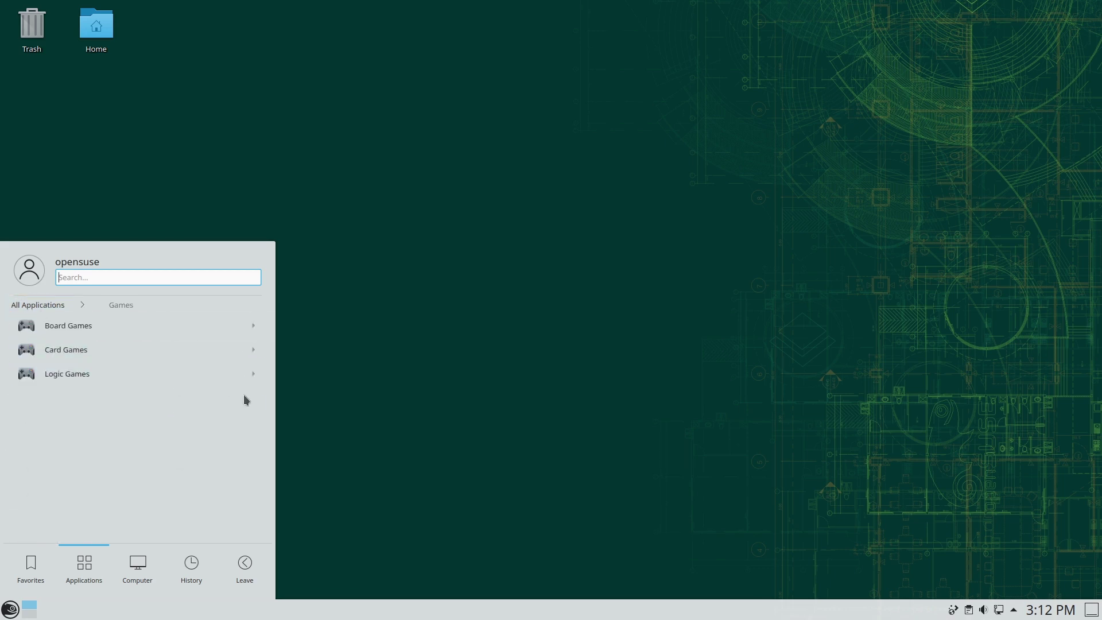
left_click(40, 309)
left_click(67, 374)
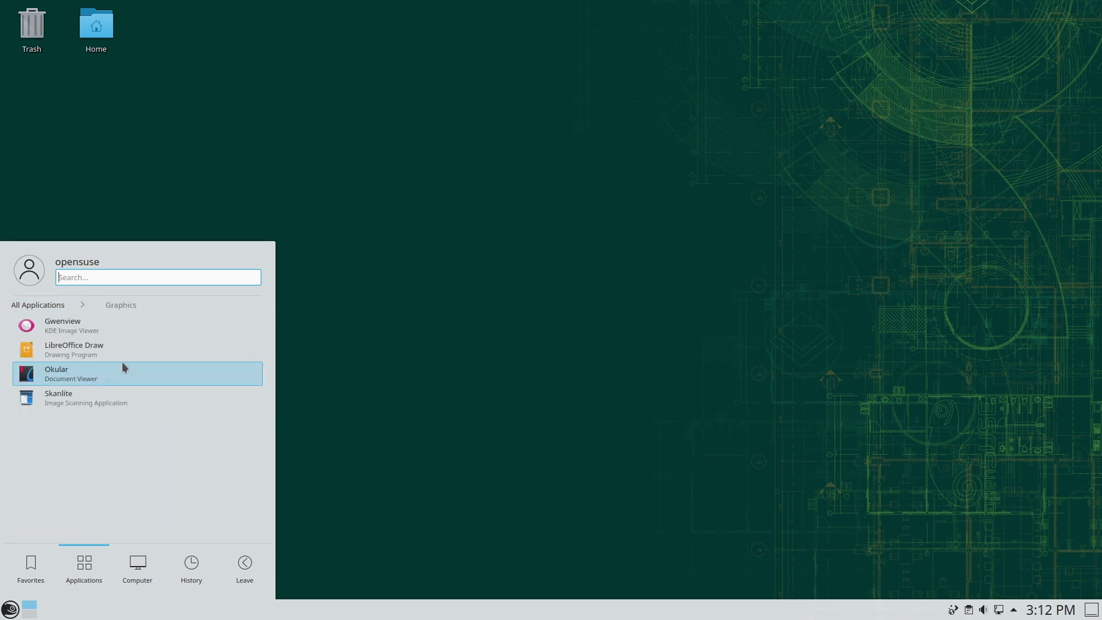
left_click(37, 306)
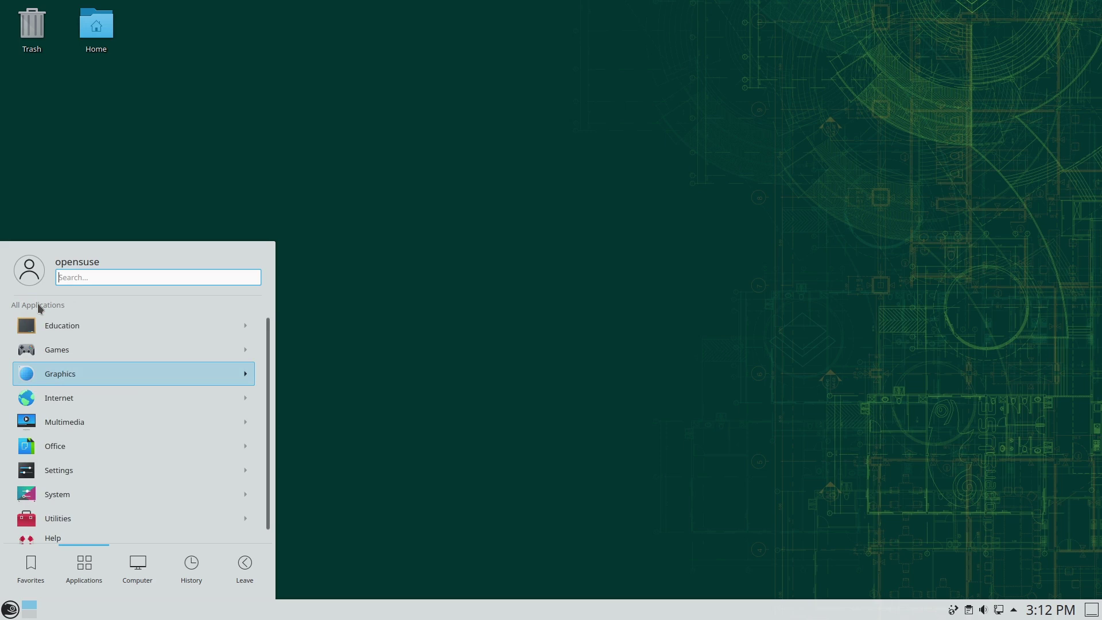
left_click(58, 405)
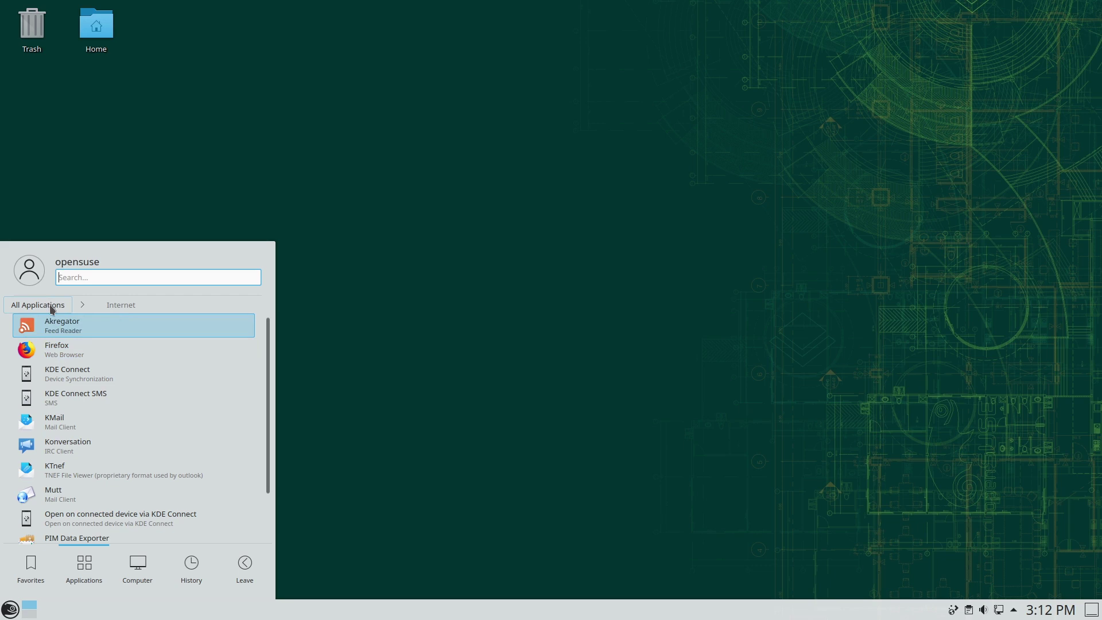
- Look inside Games' Board Games collection, then revisit the Graphics and Internet categories
scroll(178, 419, "down", 2)
scroll(178, 432, "up", 2)
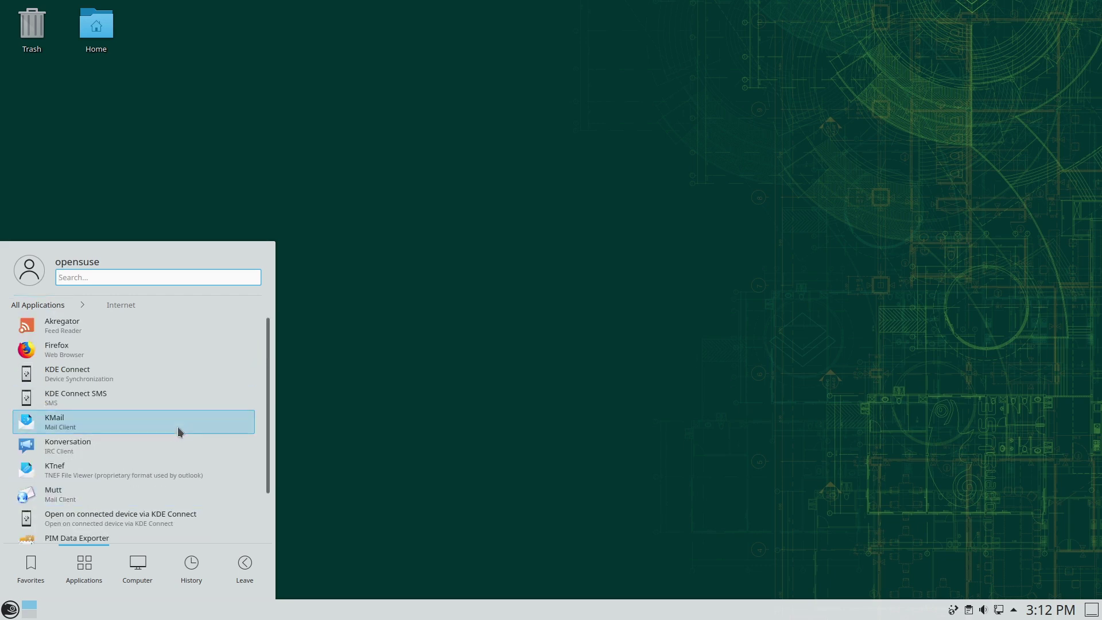
left_click(45, 306)
scroll(78, 455, "down", 1)
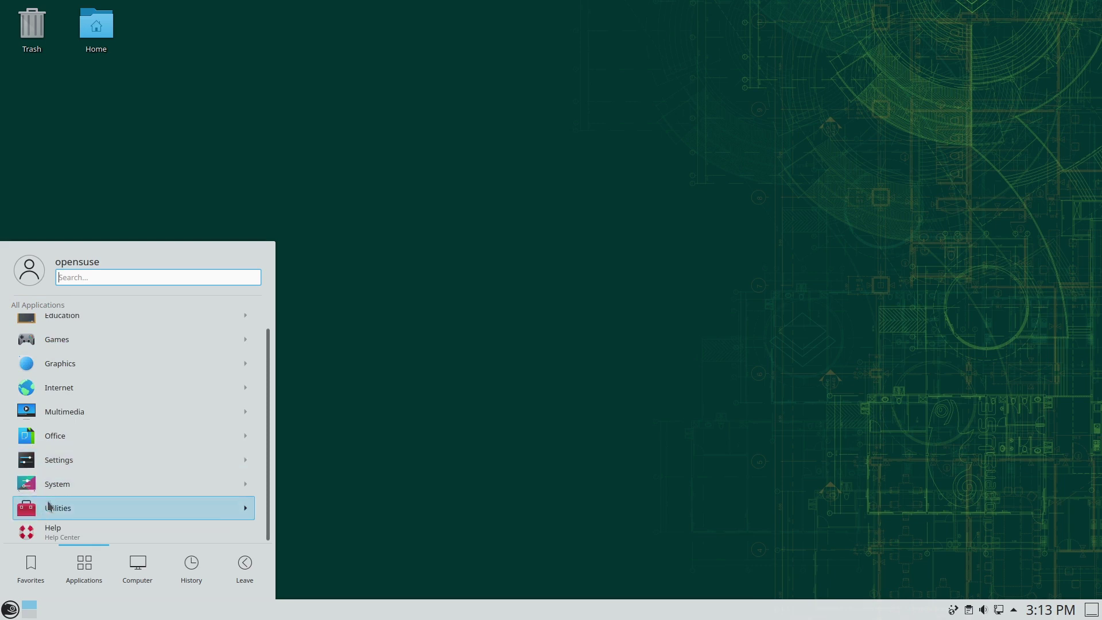
scroll(89, 328, "up", 1)
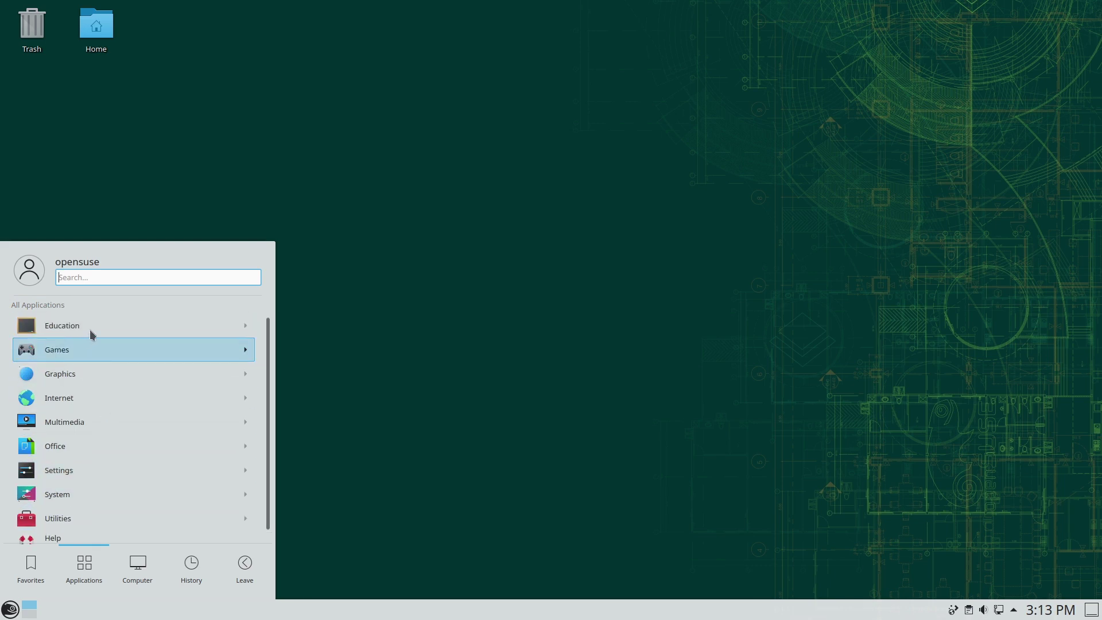
left_click(95, 351)
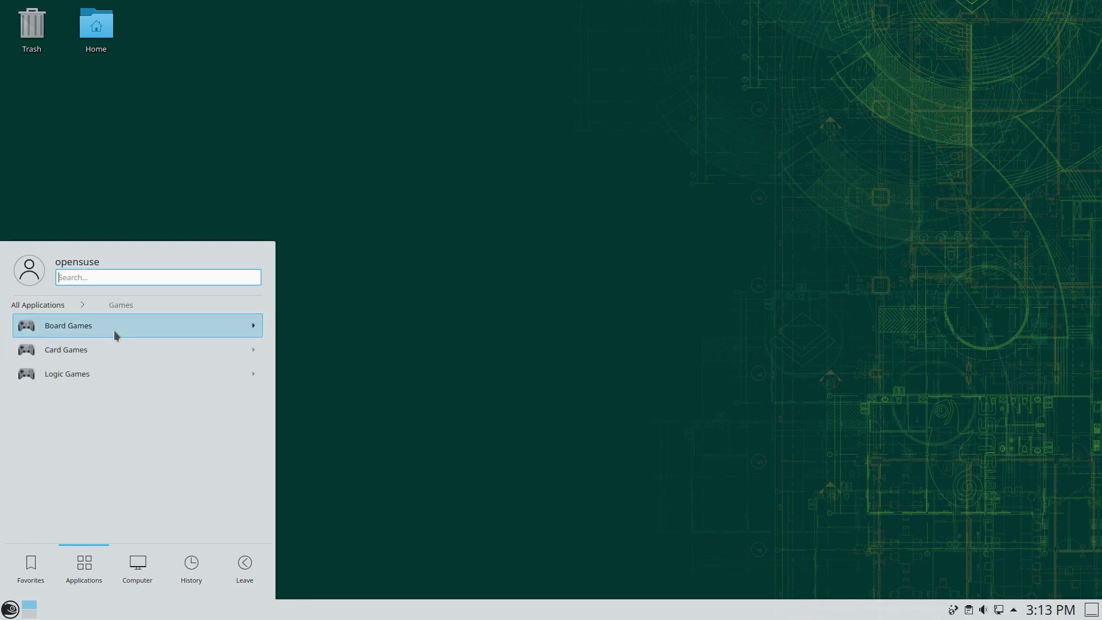
left_click(114, 327)
left_click(112, 306)
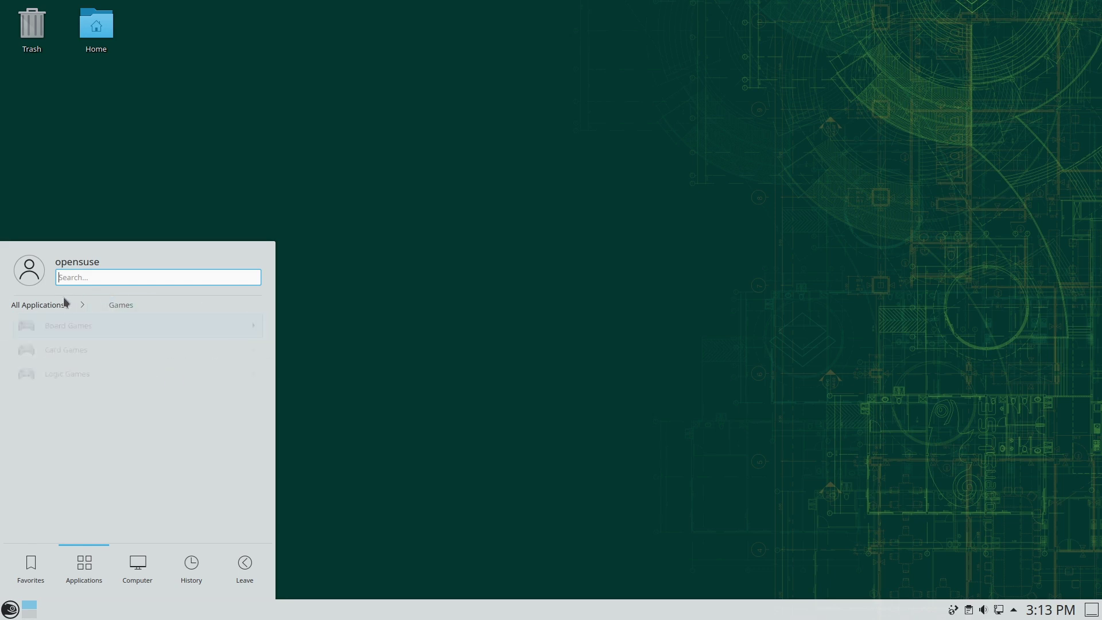
left_click(49, 305)
left_click(82, 375)
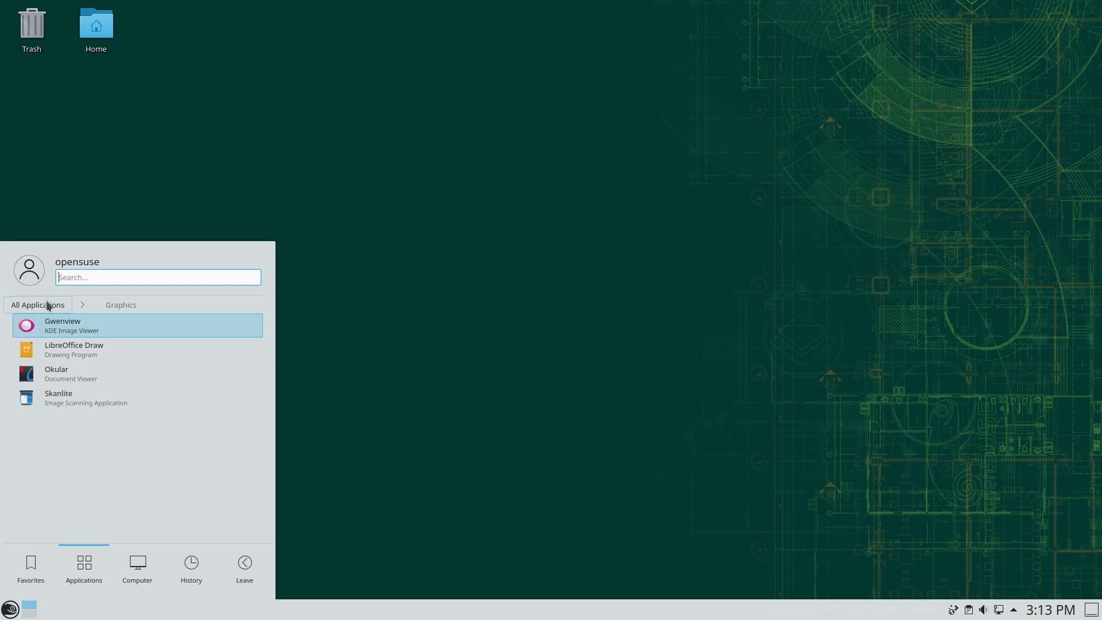
left_click(47, 303)
left_click(69, 400)
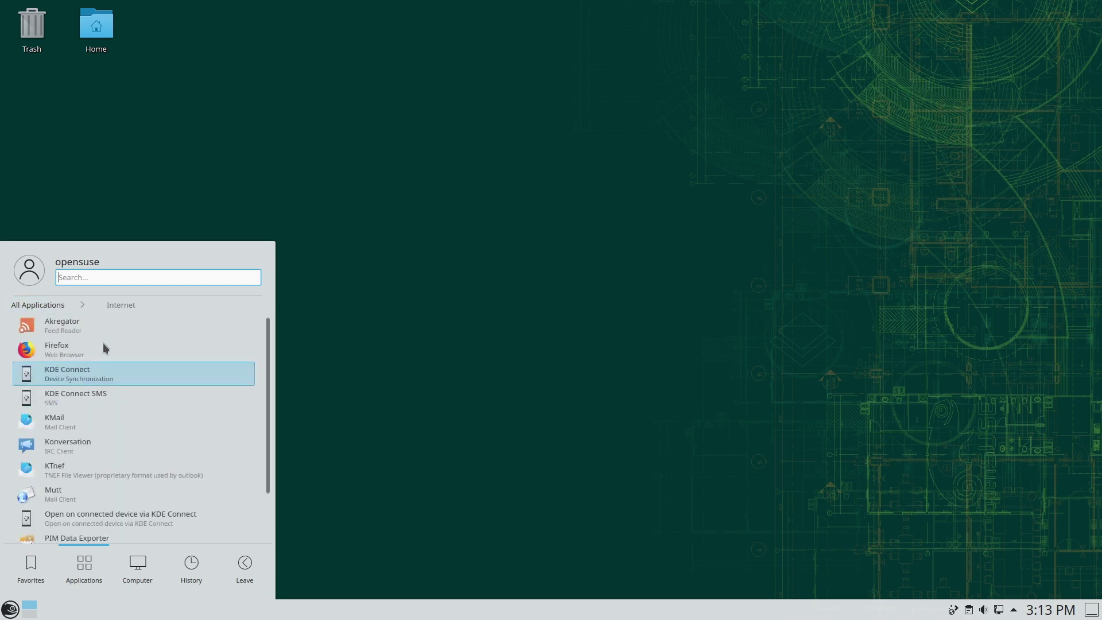
- View the Multimedia category, then the Office applications list
scroll(135, 396, "down", 3)
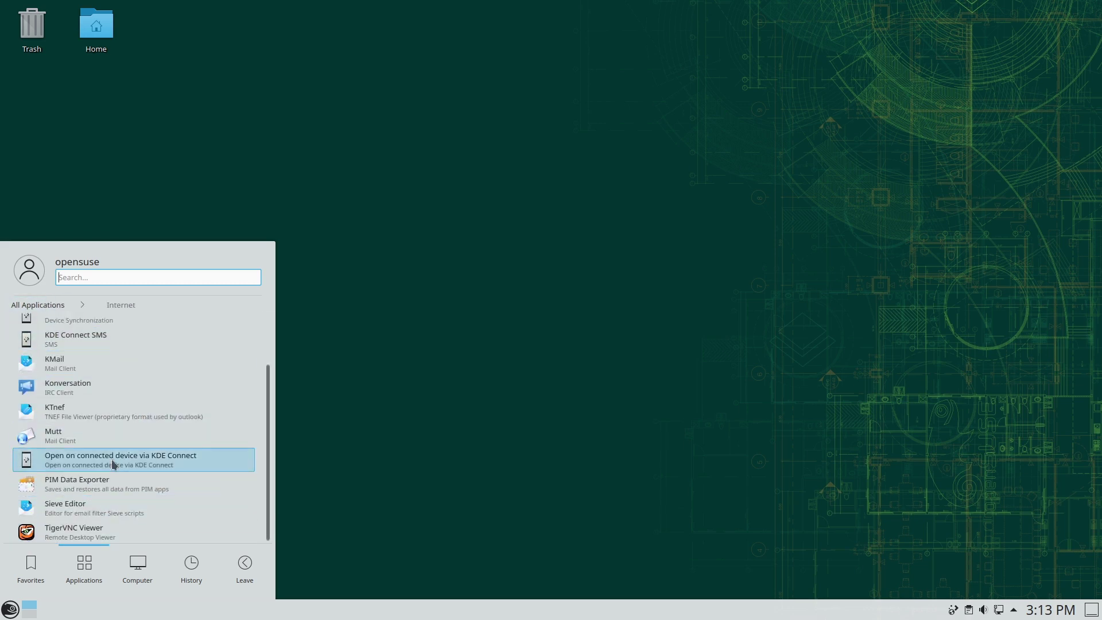
scroll(88, 421, "up", 3)
left_click(36, 305)
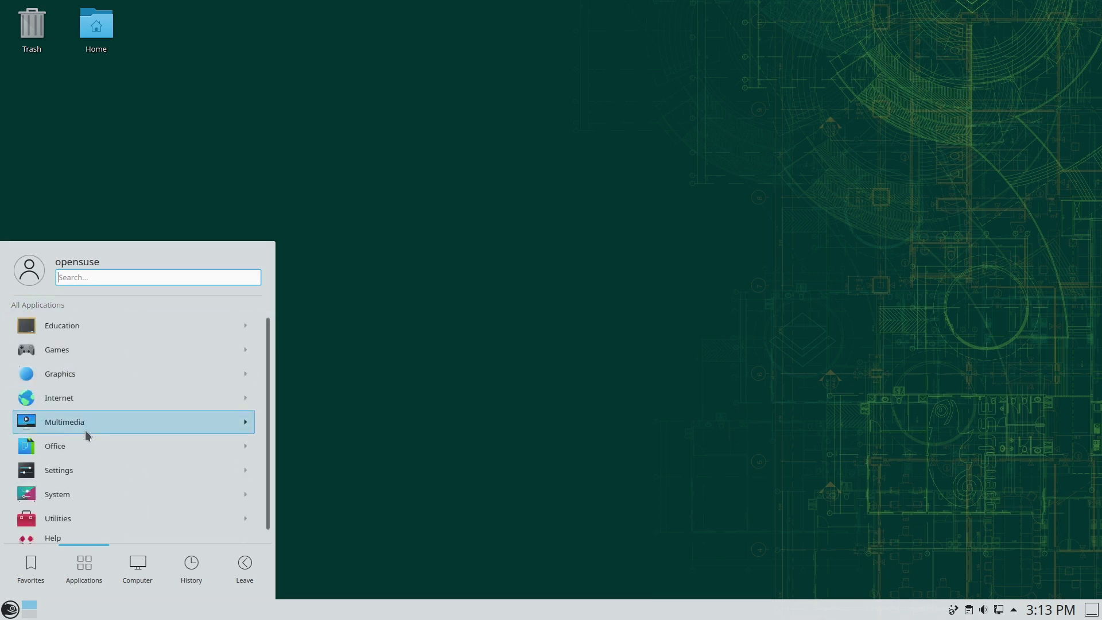
left_click(85, 430)
left_click(39, 306)
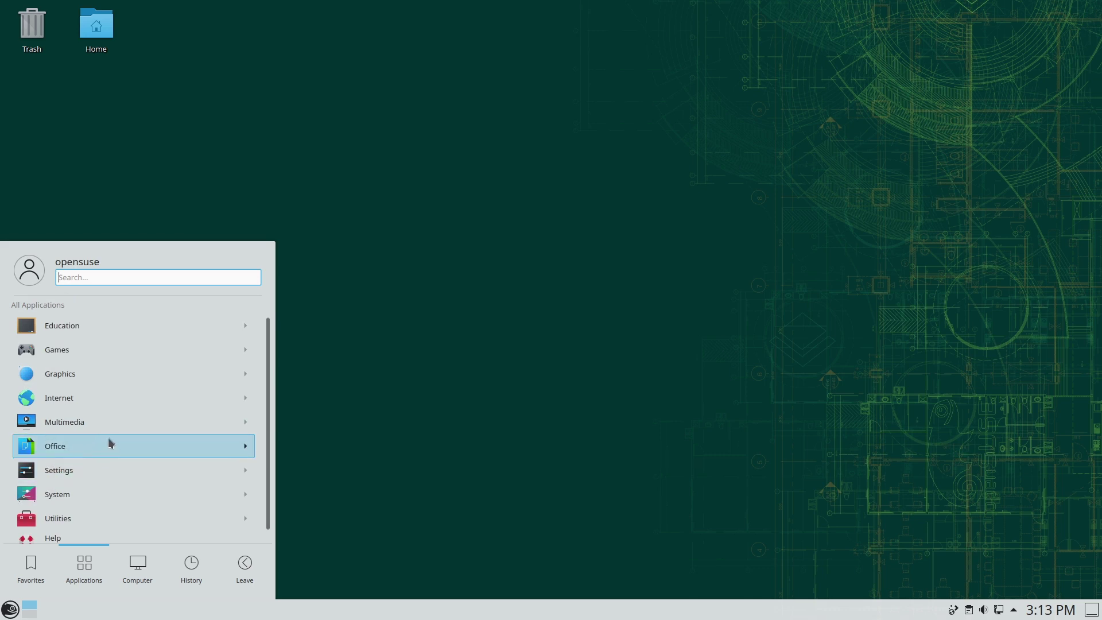
scroll(80, 460, "down", 1)
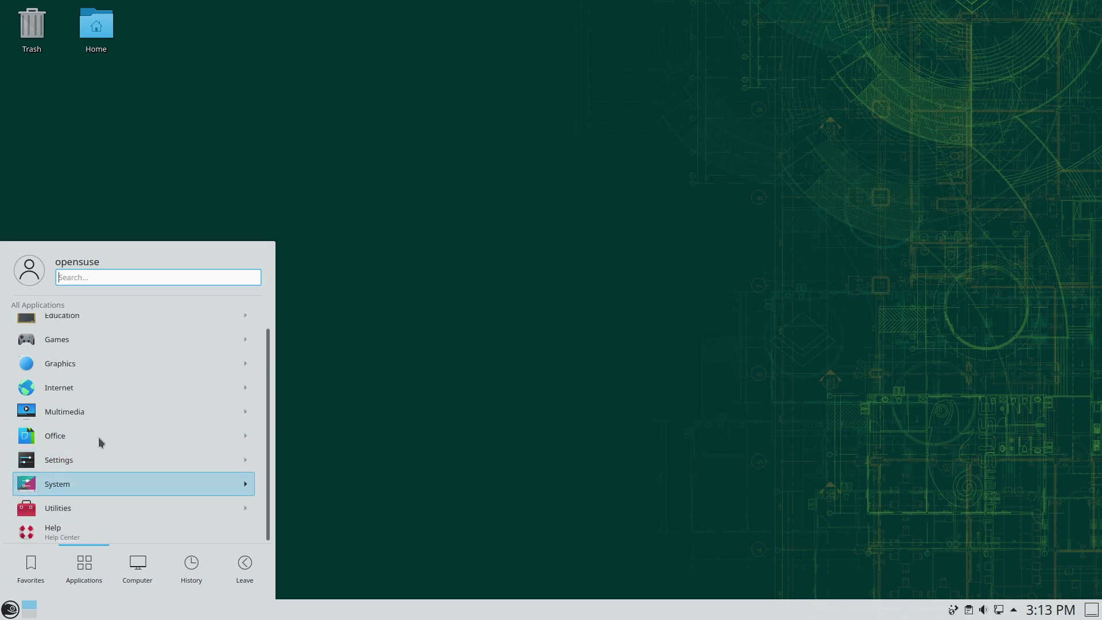
left_click(84, 440)
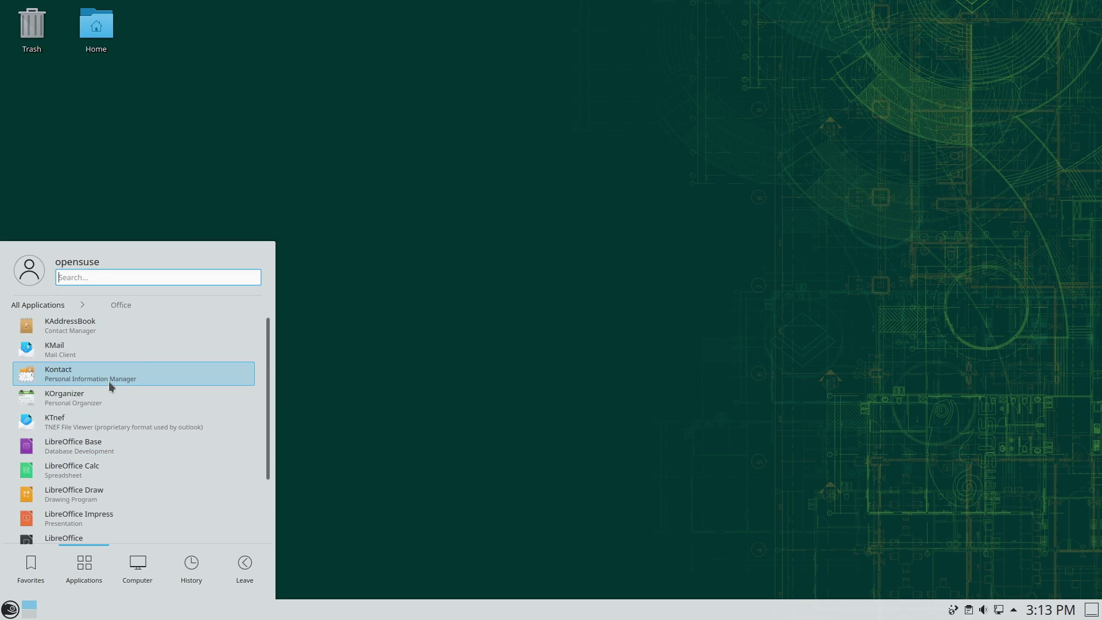
scroll(92, 525, "down", 3)
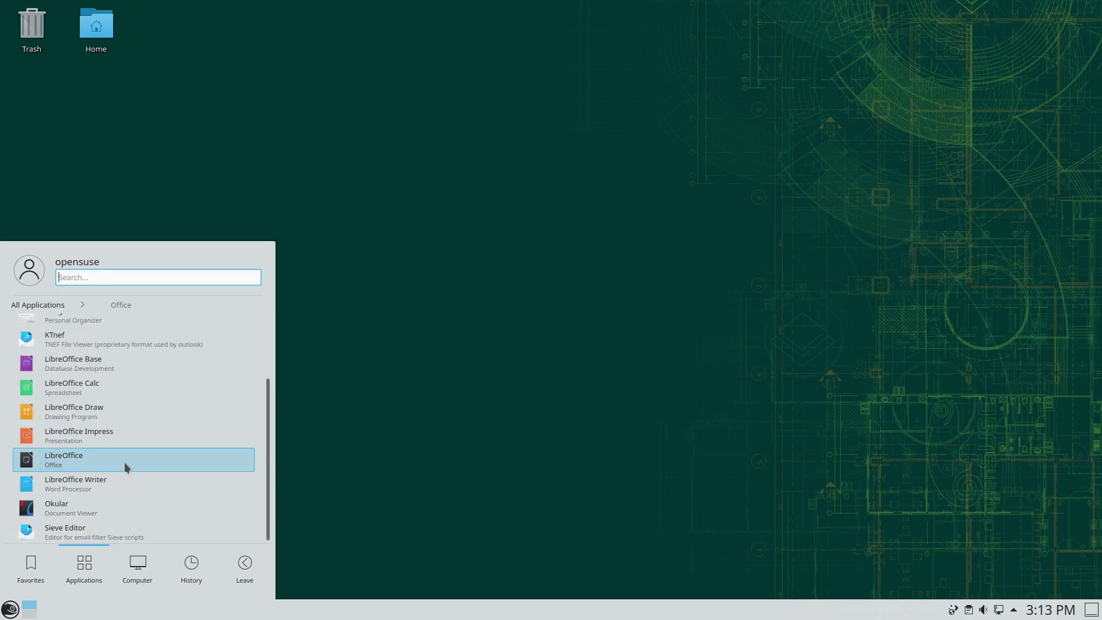
scroll(92, 344, "up", 3)
- Open Education's Teaching Tools to reveal BibleTime, revisit Office, then search for 'sigil'
left_click(56, 306)
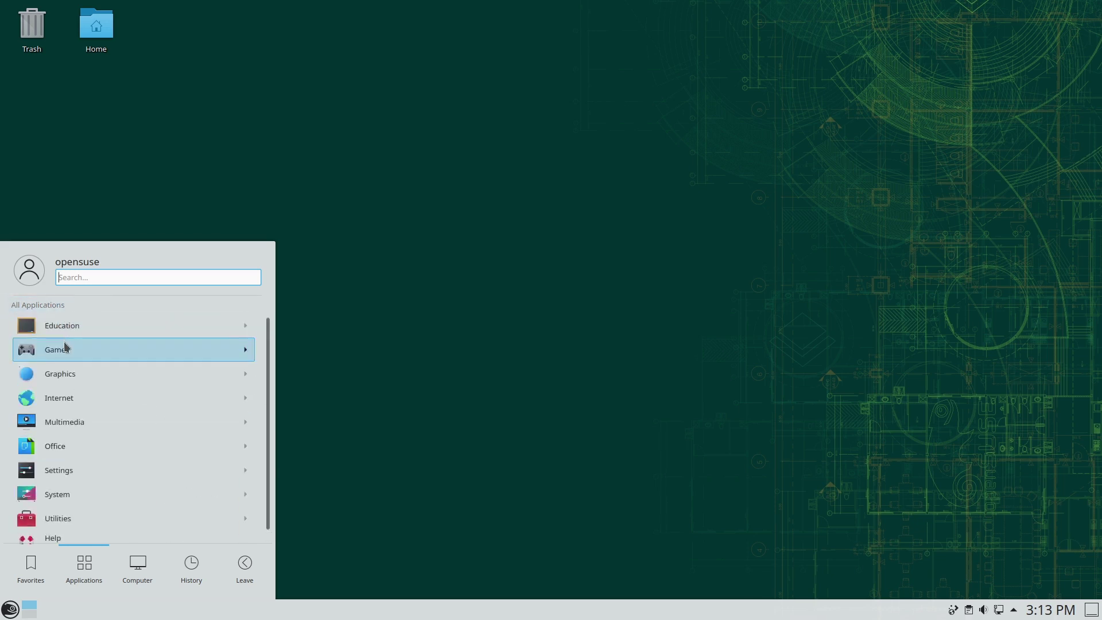
left_click(71, 327)
left_click(123, 327)
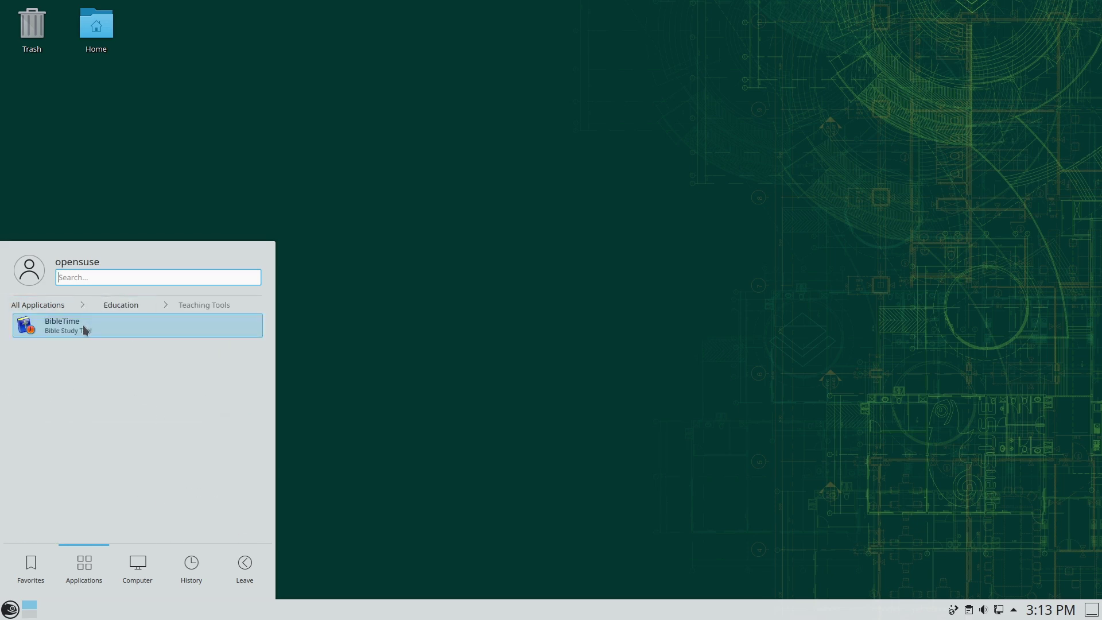
left_click(48, 303)
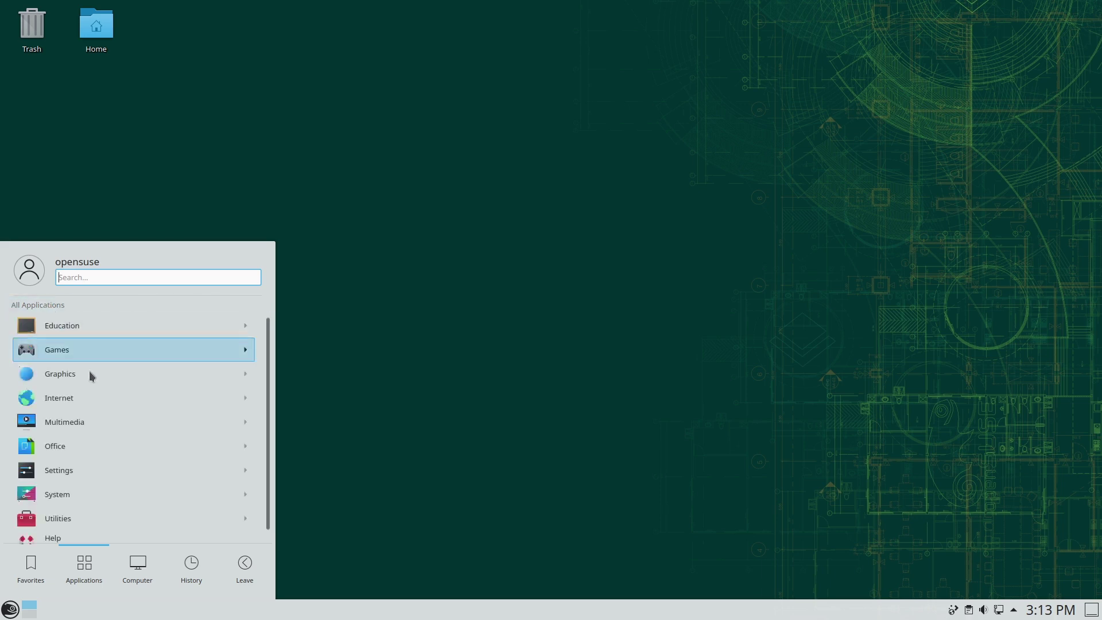
scroll(147, 417, "down", 1)
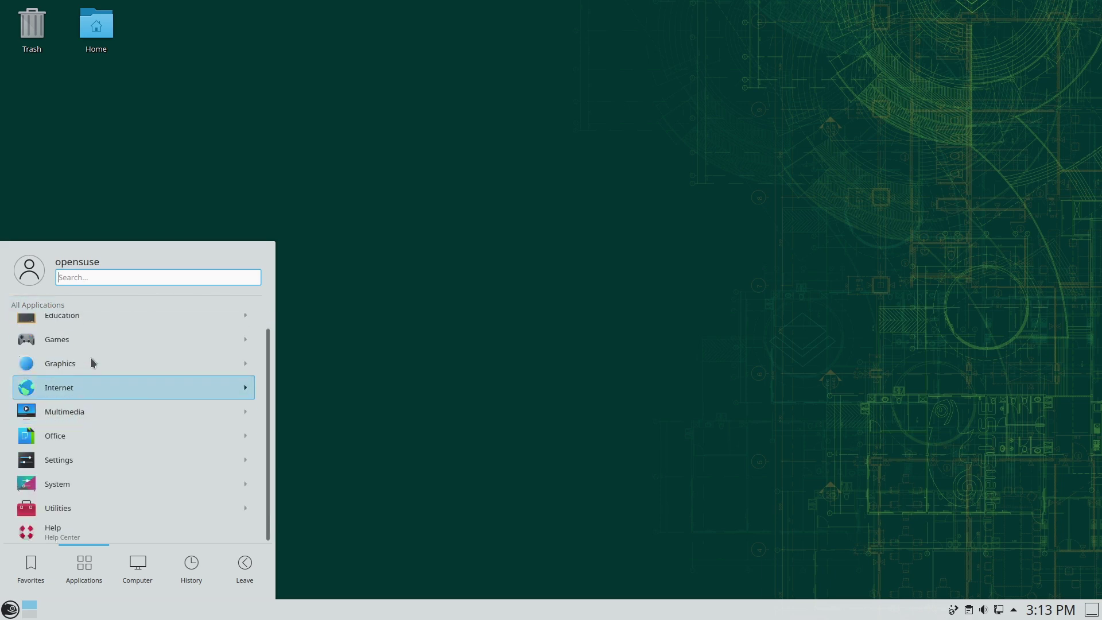
left_click(113, 435)
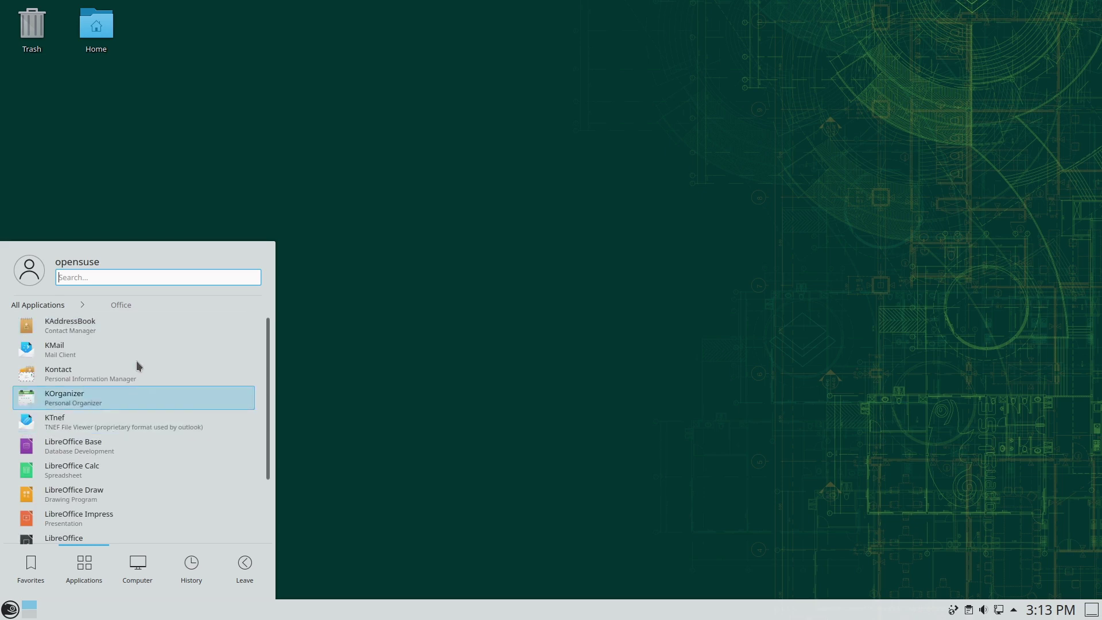
scroll(133, 373, "down", 3)
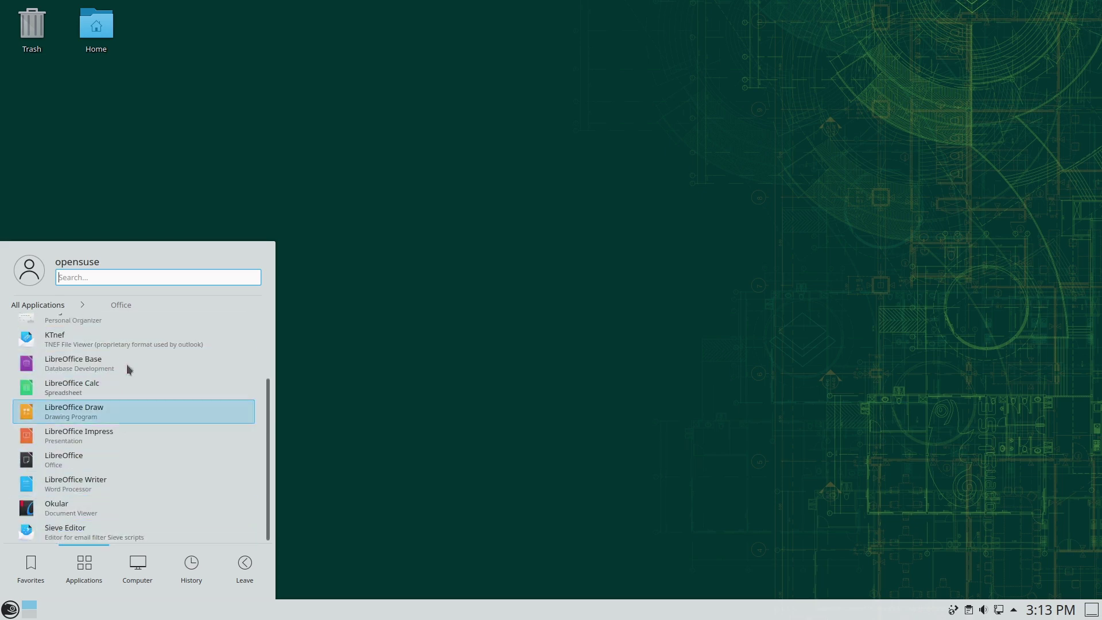
scroll(128, 344, "up", 3)
type("sigil")
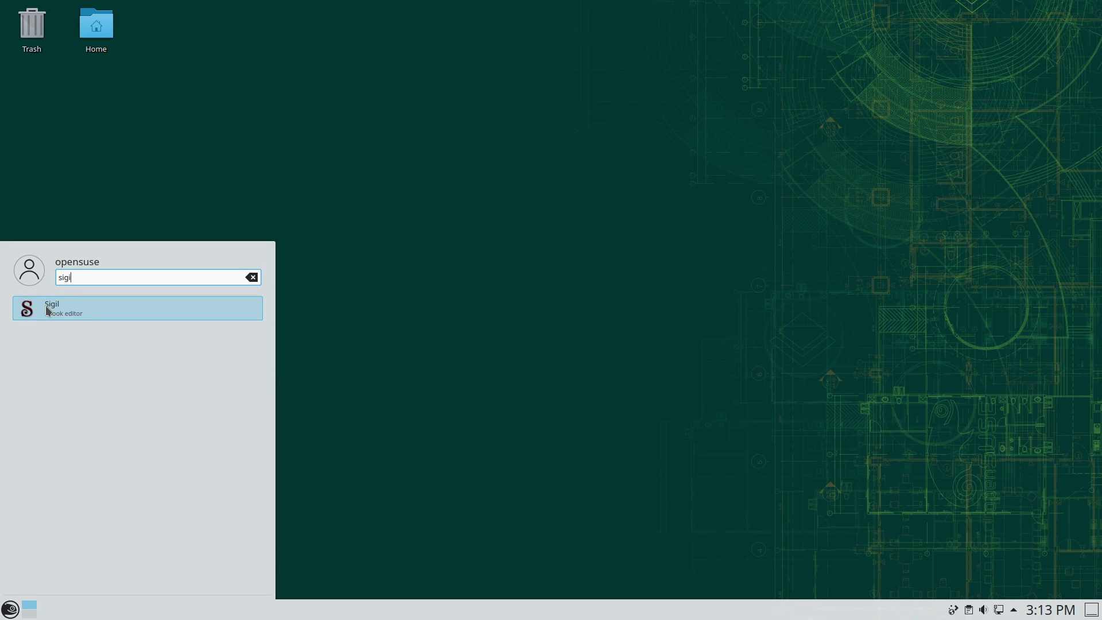
- Clear the Sigil search, browse Education's Teaching Tools, then close the launcher onto the desktop
left_click(250, 279)
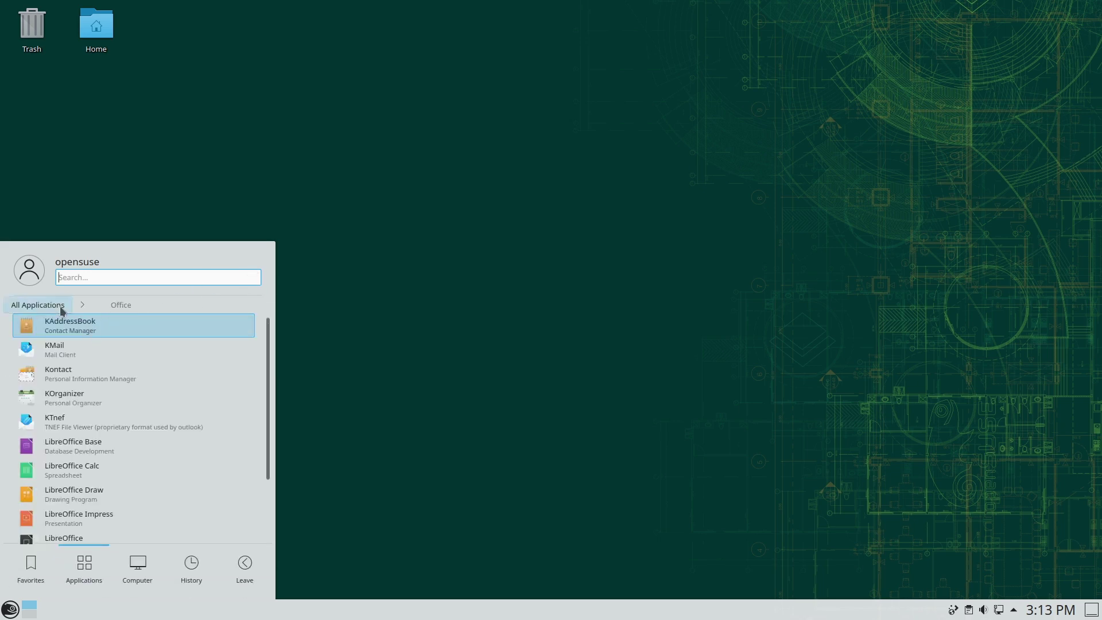
left_click(62, 308)
left_click(95, 326)
left_click(104, 331)
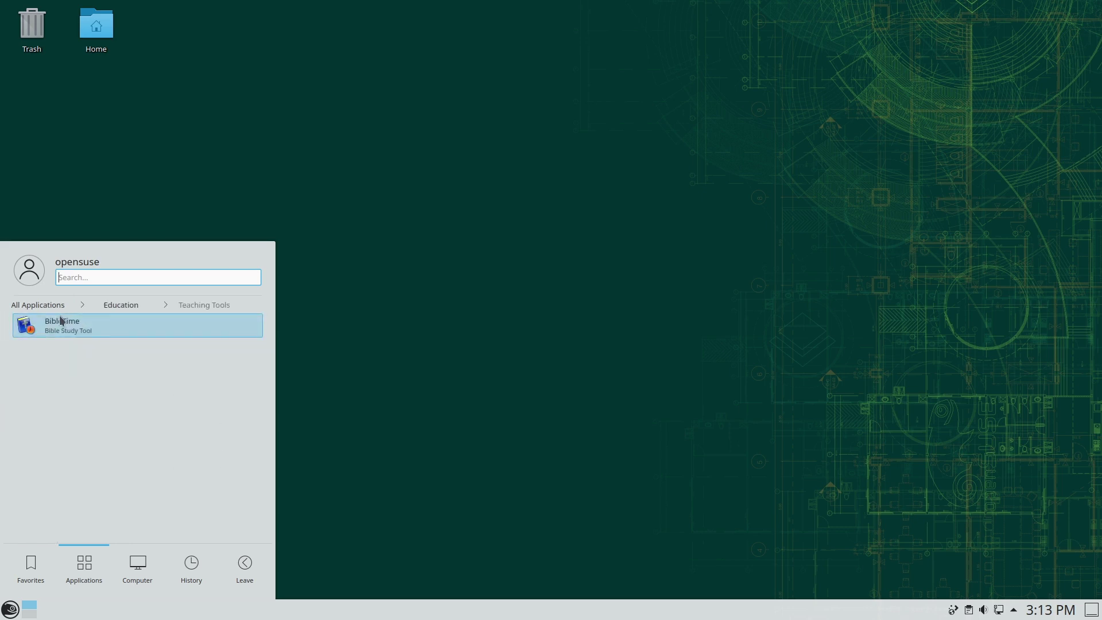
left_click(40, 305)
scroll(103, 394, "down", 1)
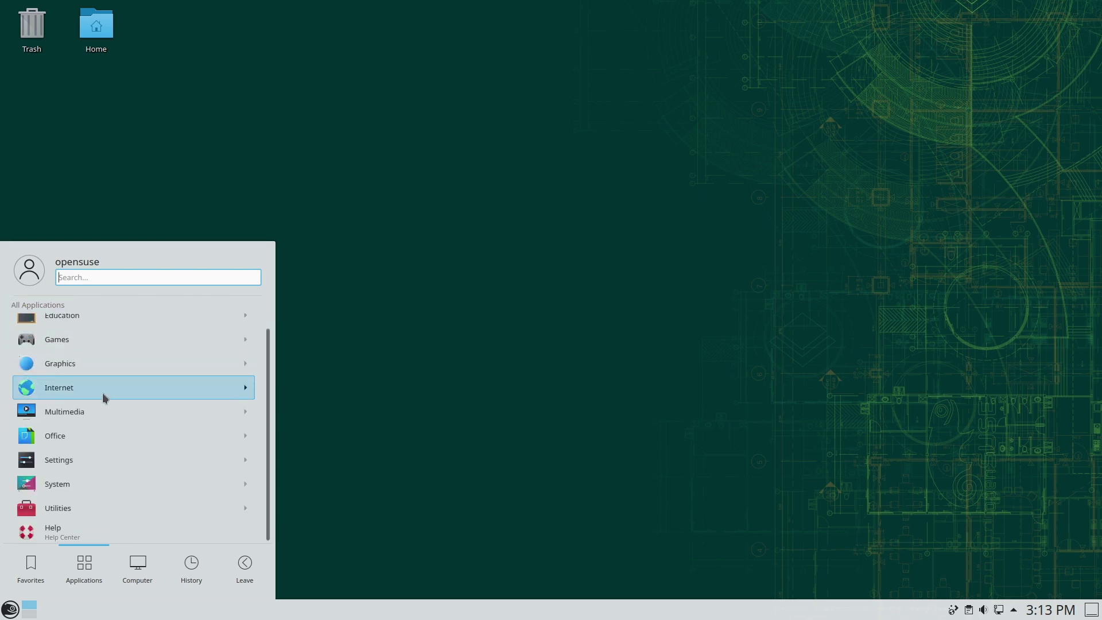
left_click(425, 381)
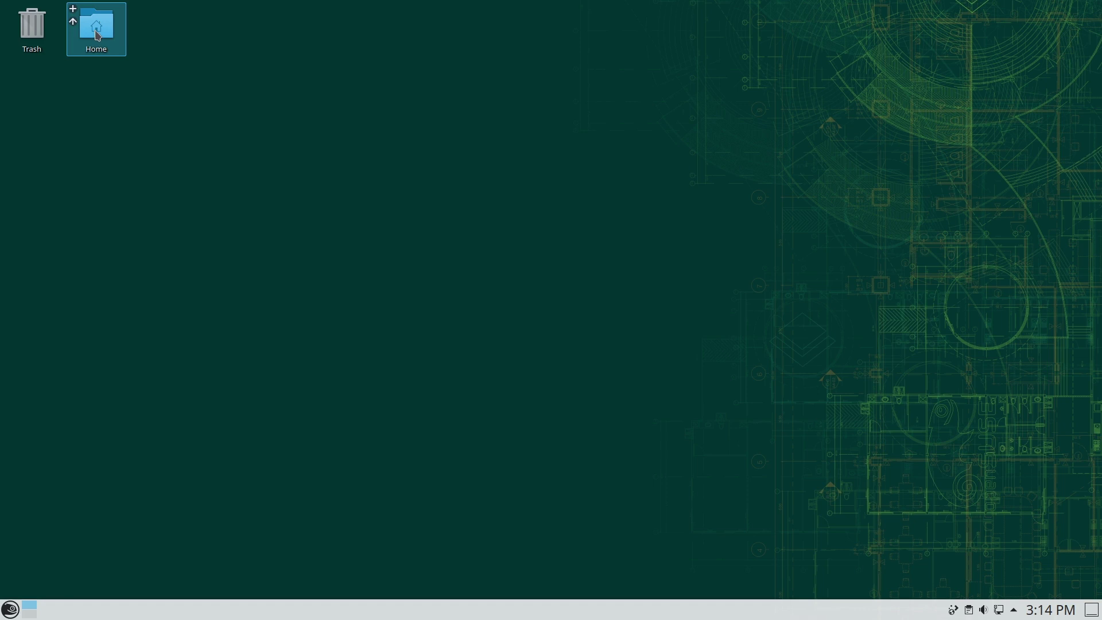
left_click(98, 36)
left_click_drag(327, 15, 506, 100)
left_click(626, 106)
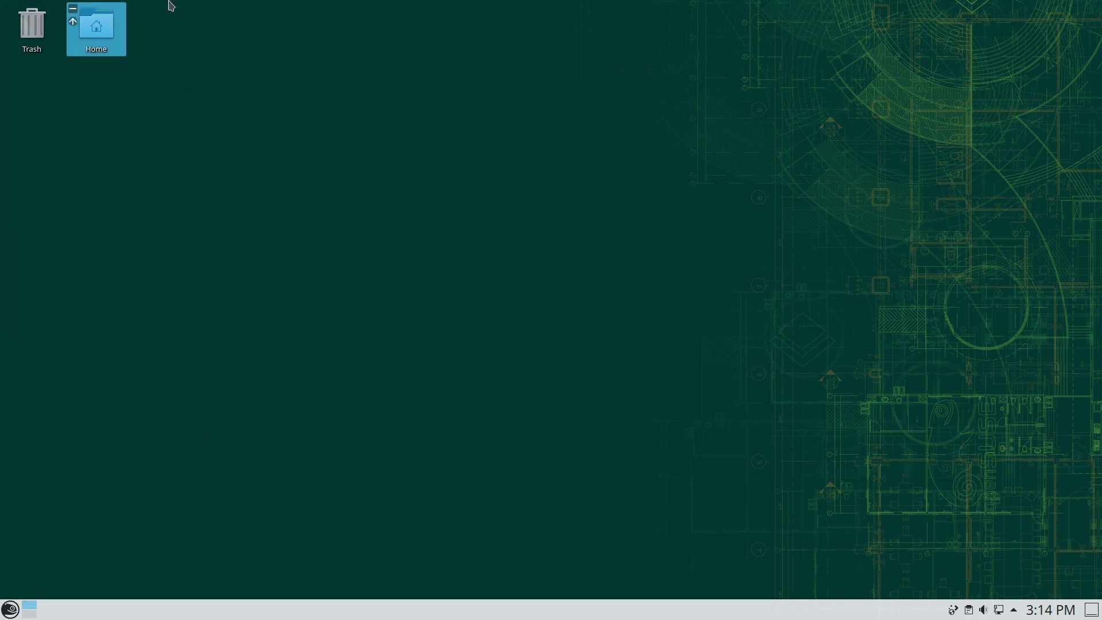
left_click(99, 44)
left_click_drag(309, 42, 609, 171)
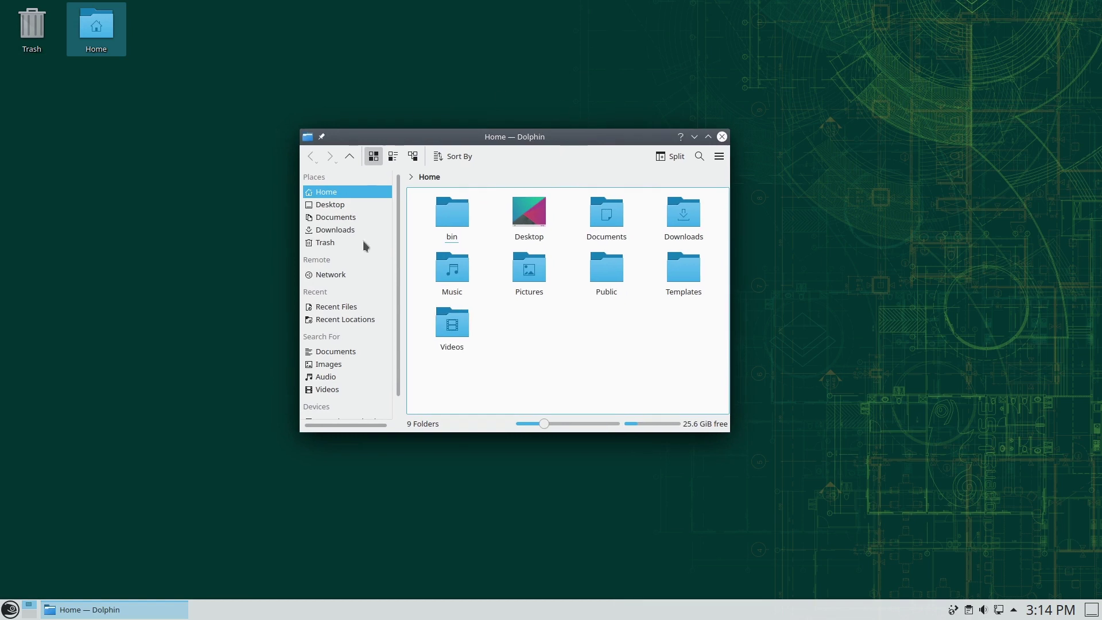
left_click(718, 157)
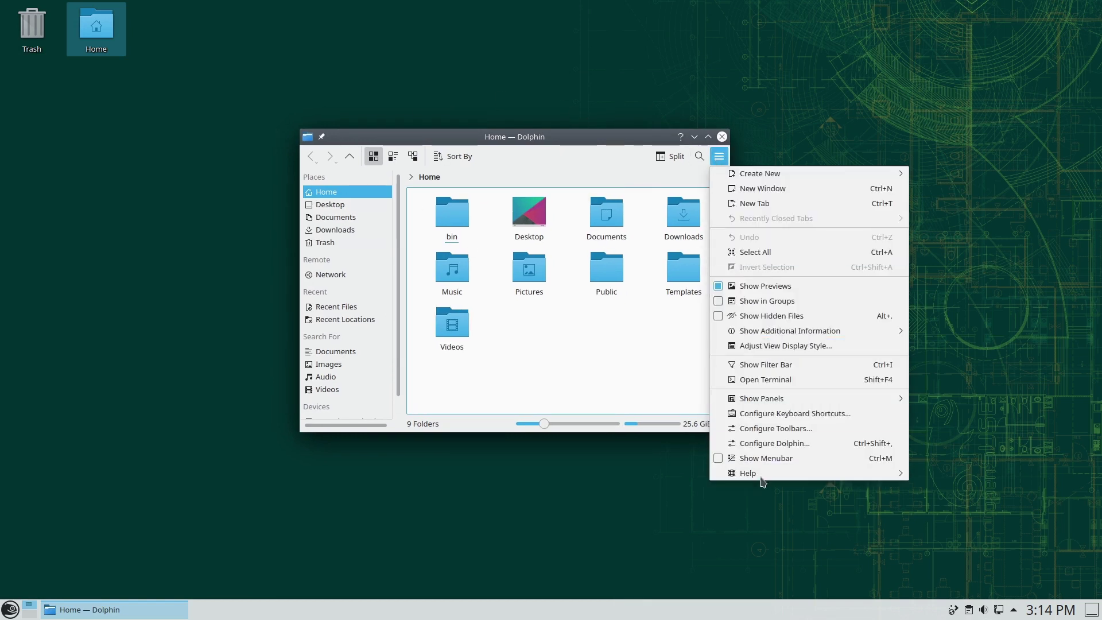
left_click(781, 443)
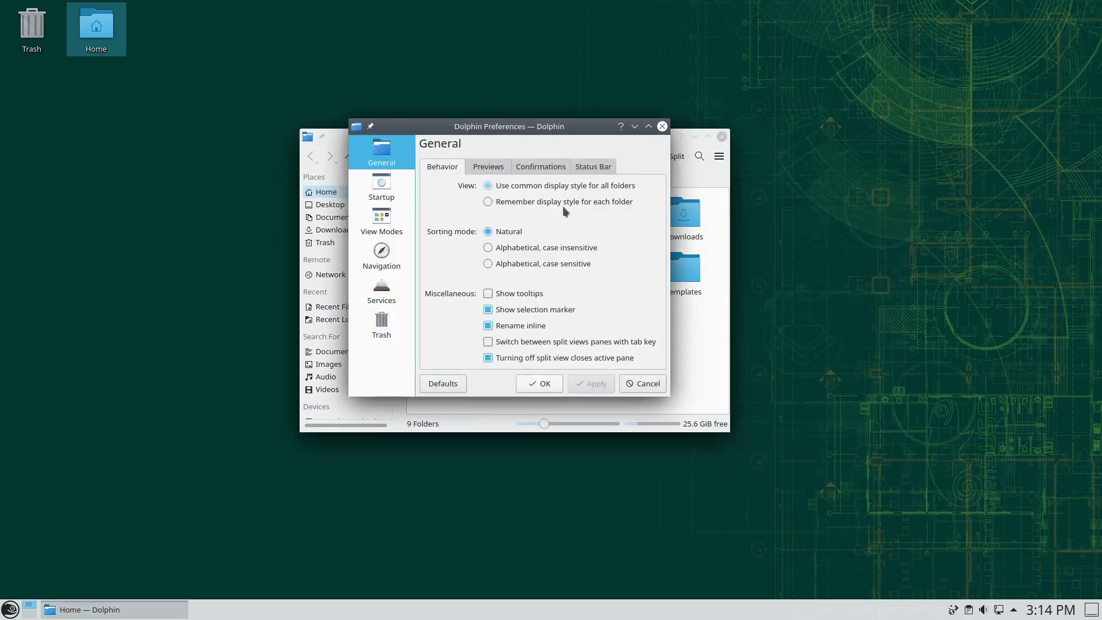
left_click(662, 127)
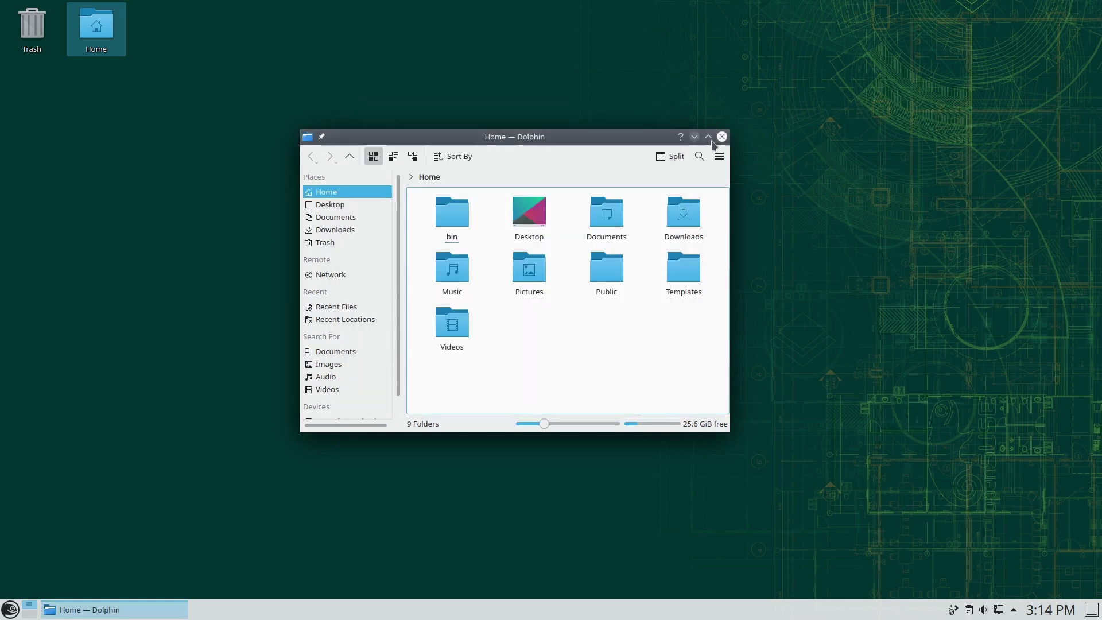
left_click(722, 136)
left_click(10, 610)
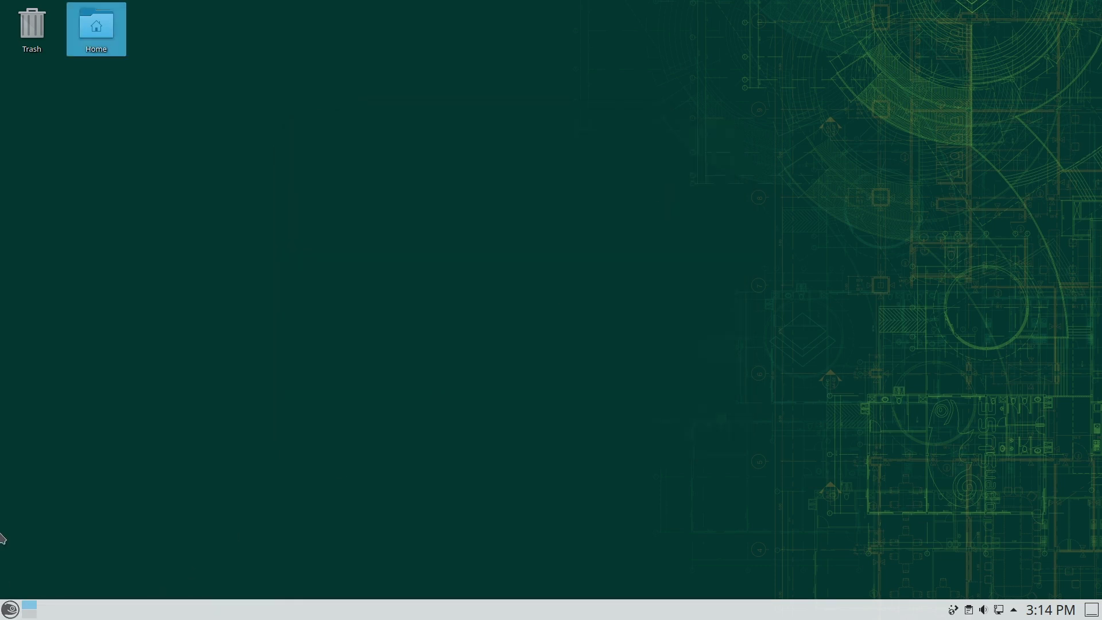
- Launch System Settings, centre its window, and view Workspace Behavior's General Behavior page
left_click(98, 413)
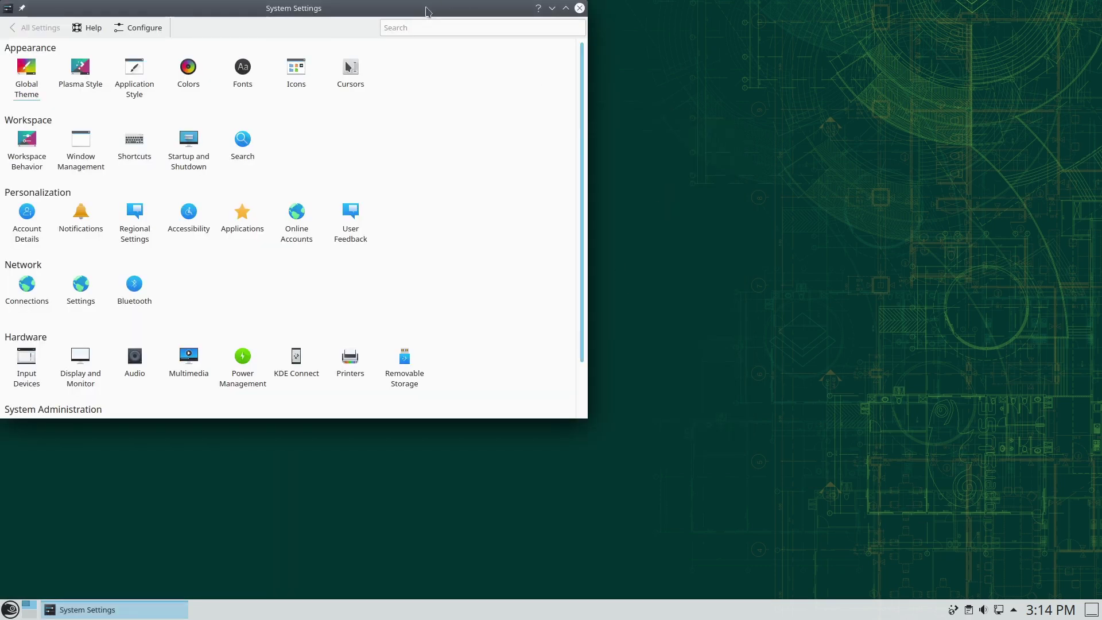
left_click_drag(427, 11, 764, 136)
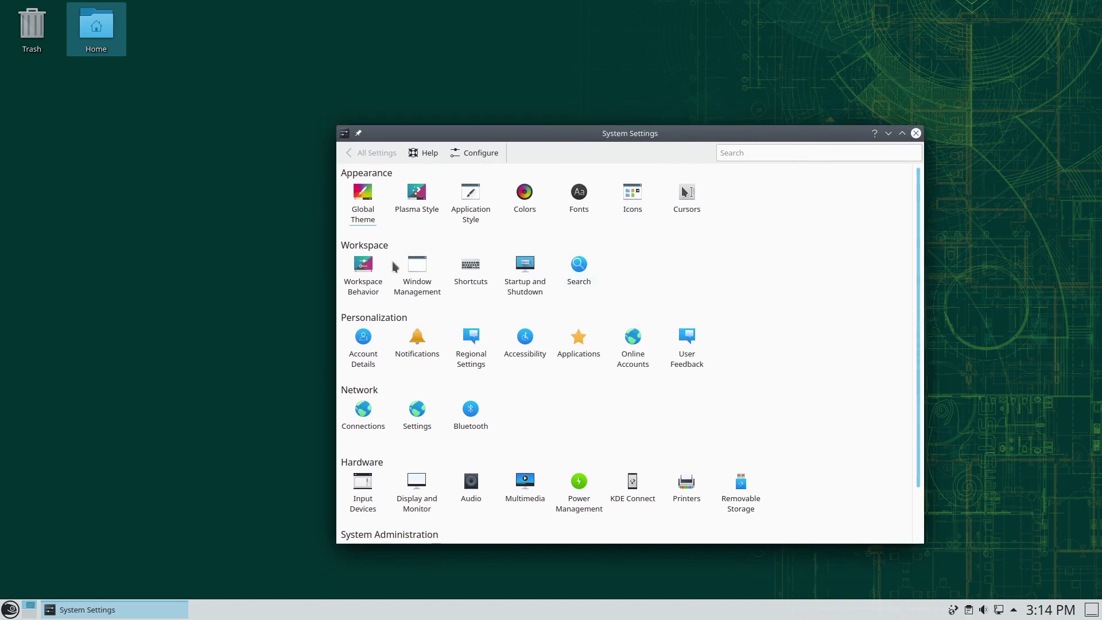
left_click(363, 273)
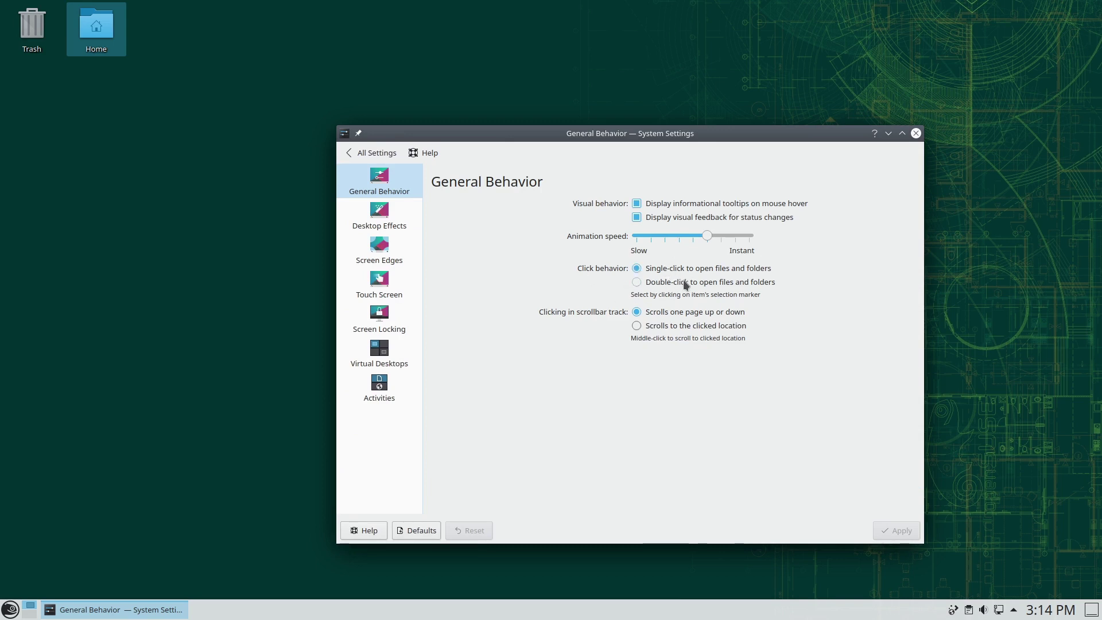
left_click(353, 153)
- View the Global Theme and Plasma Style pages, returning to the settings overview each time
key("Up")
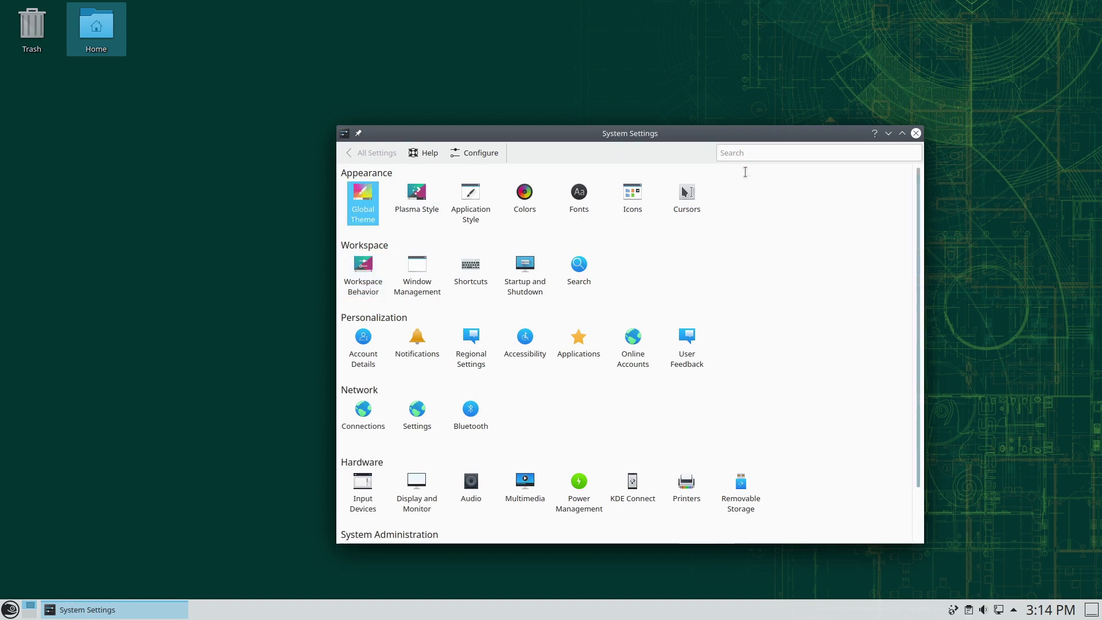
key("Return")
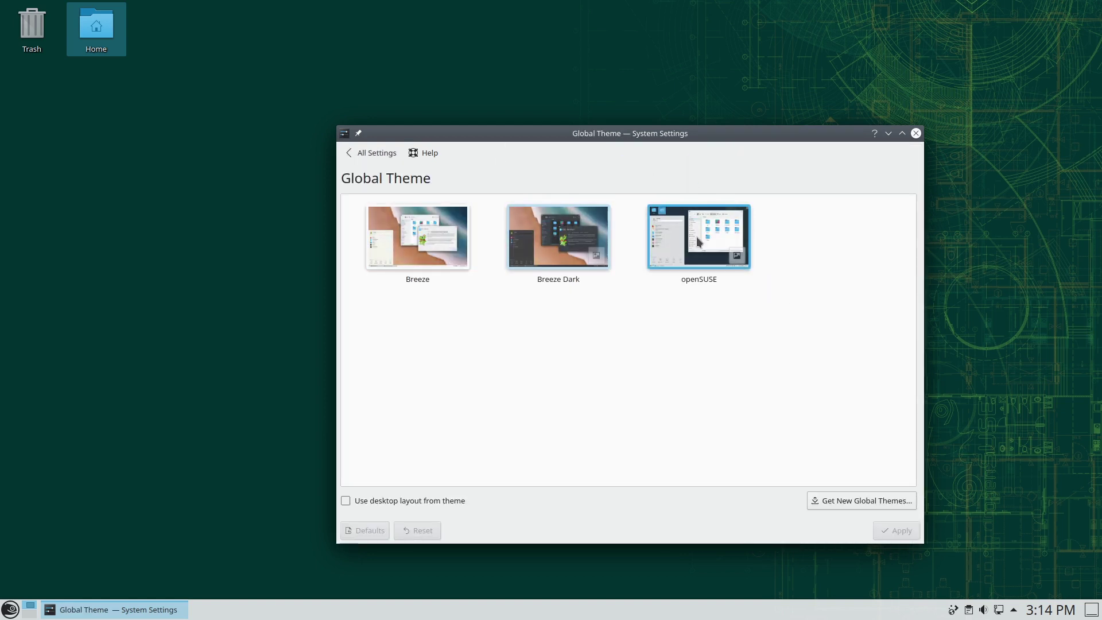
left_click(367, 155)
left_click(418, 195)
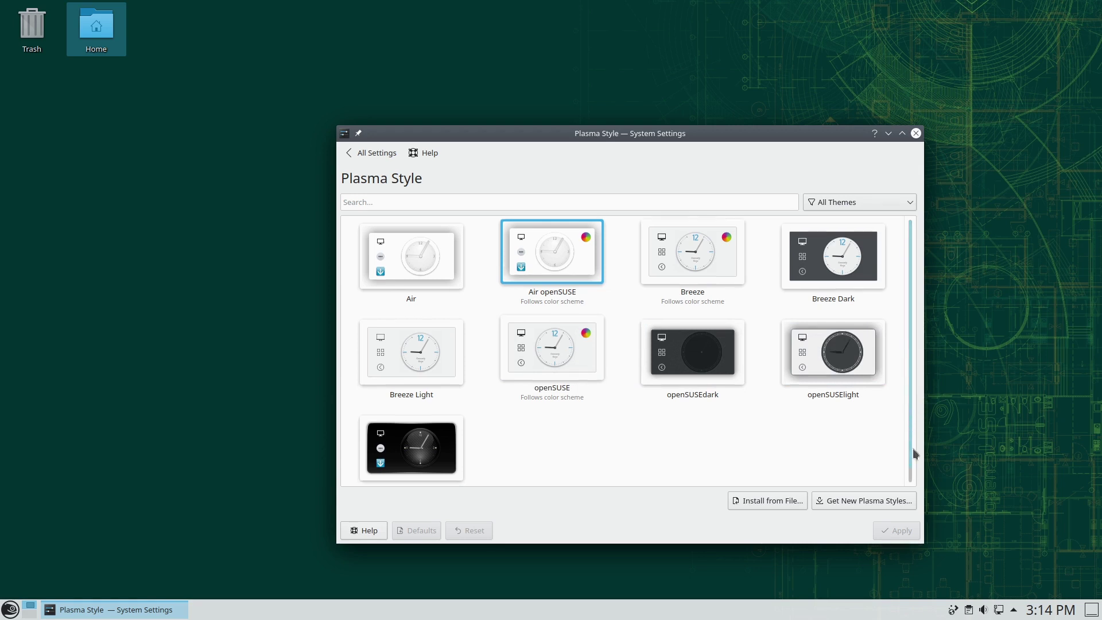
scroll(915, 401, "down", 1)
scroll(915, 376, "up", 1)
left_click(377, 153)
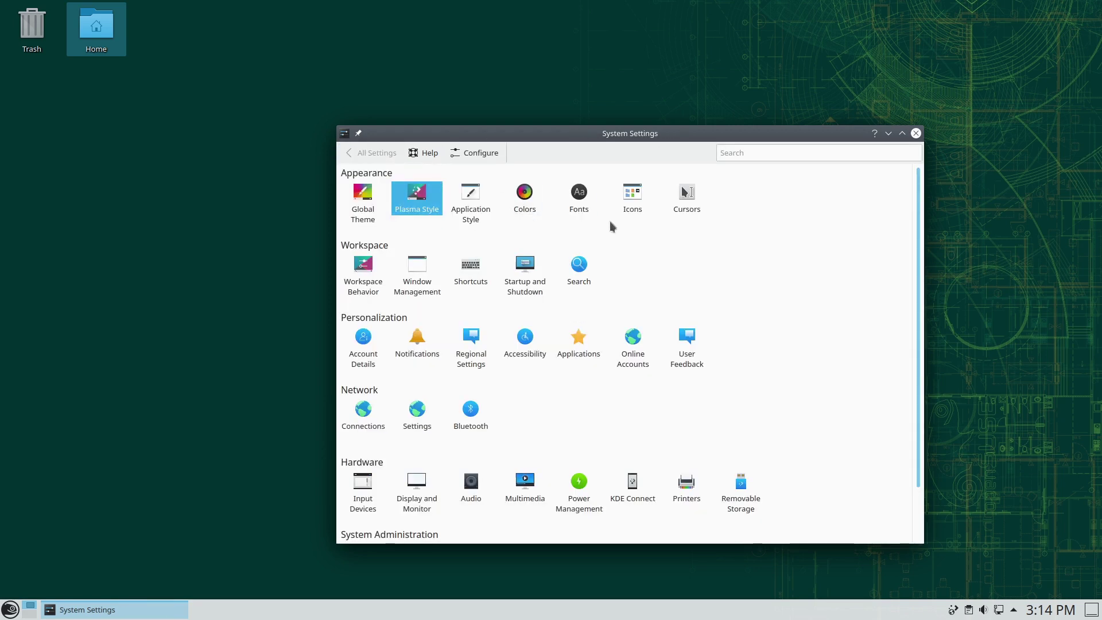
- View the Icons page, then close System Settings
left_click(632, 192)
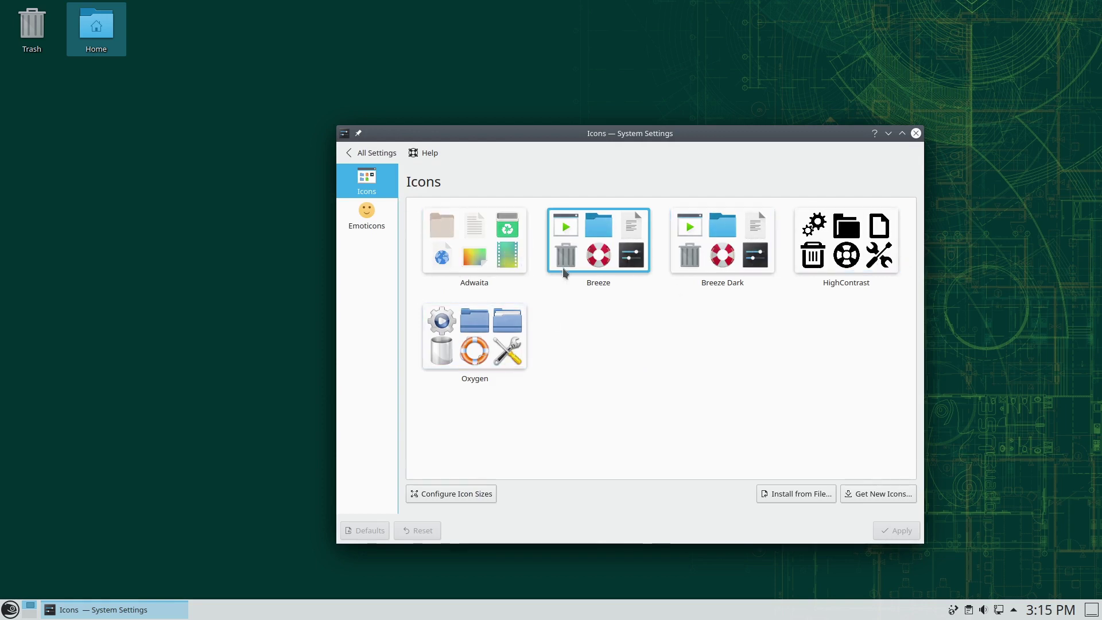
left_click(349, 154)
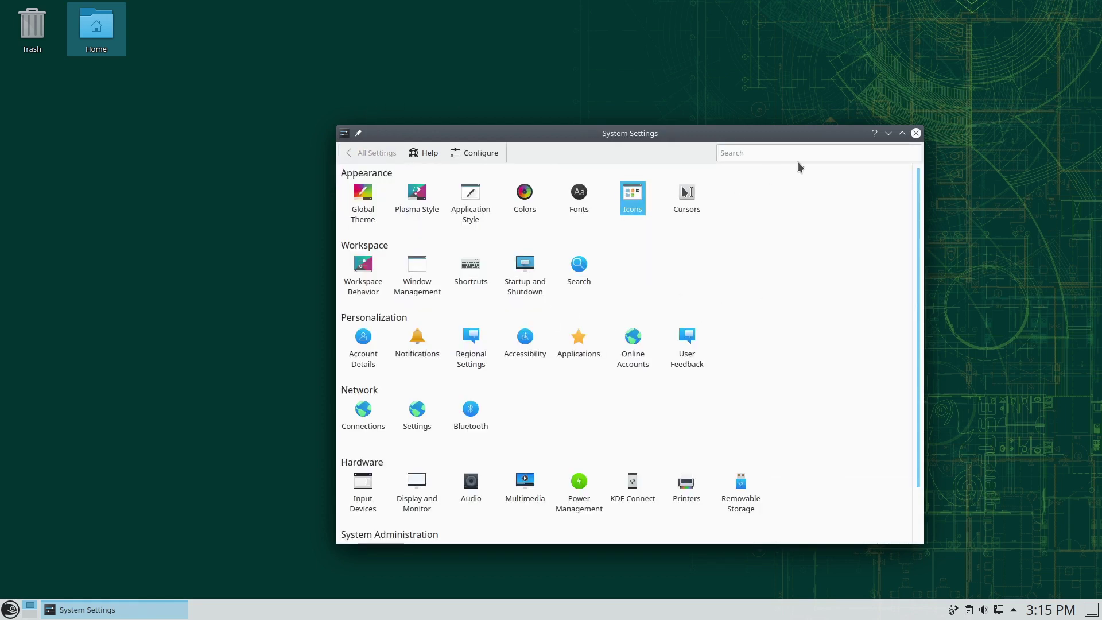
left_click(916, 134)
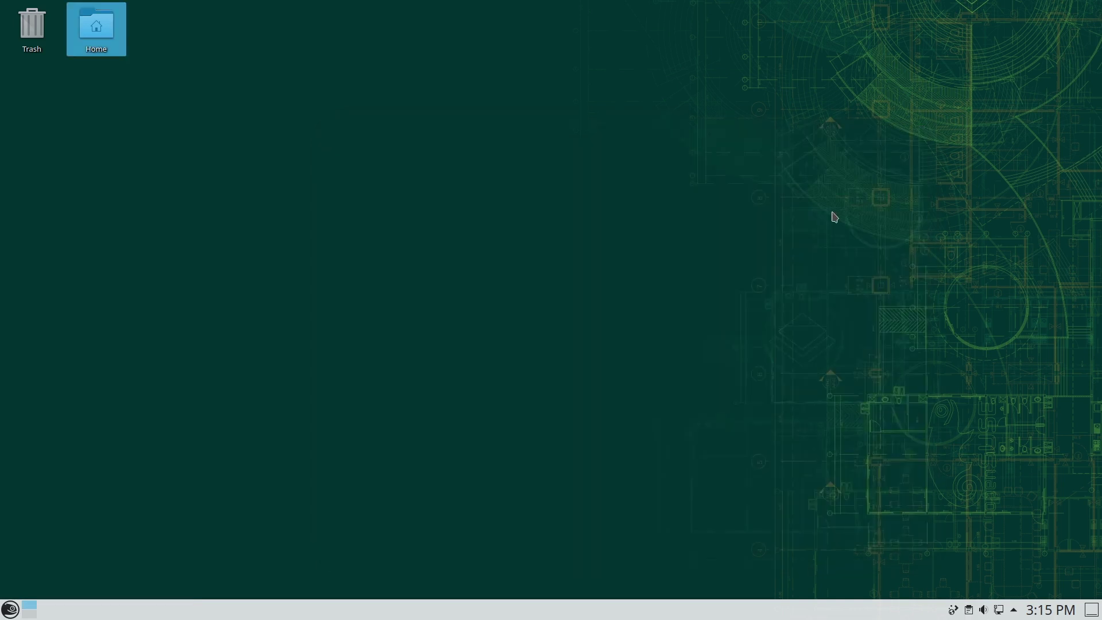
- Launch YaST from a Kickoff 'yast' search, authenticating with the root password
left_click(9, 608)
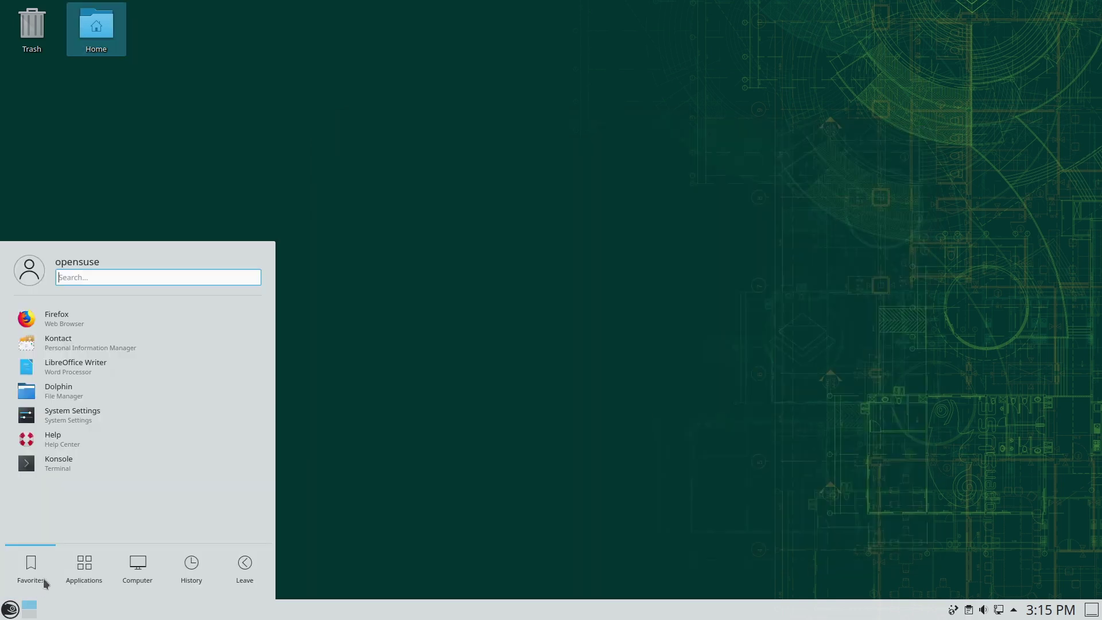
type("yast")
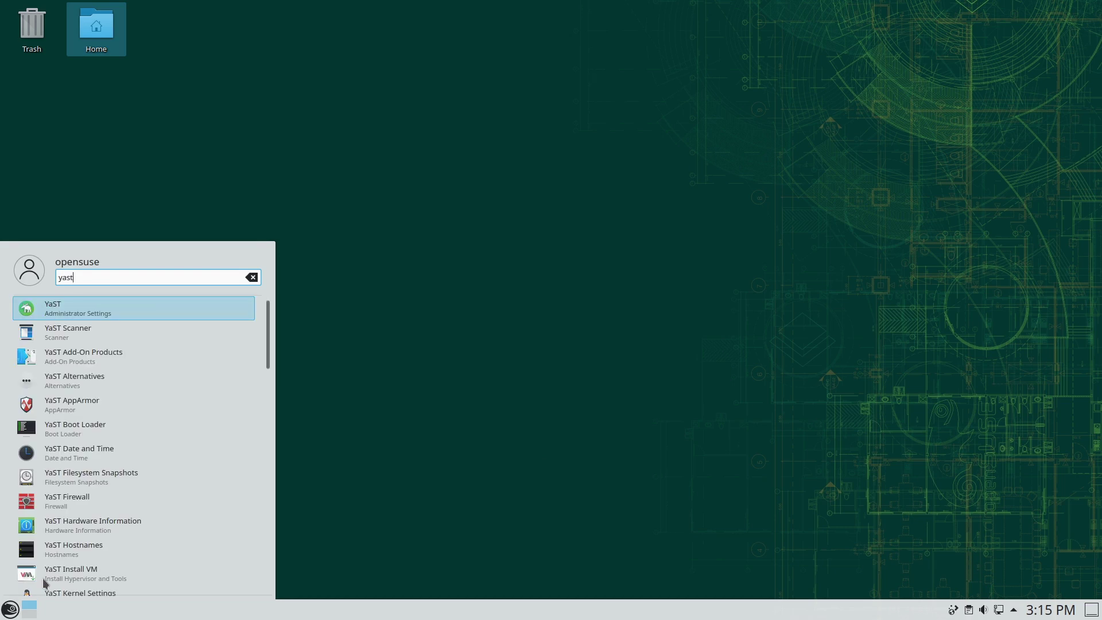
key("Return")
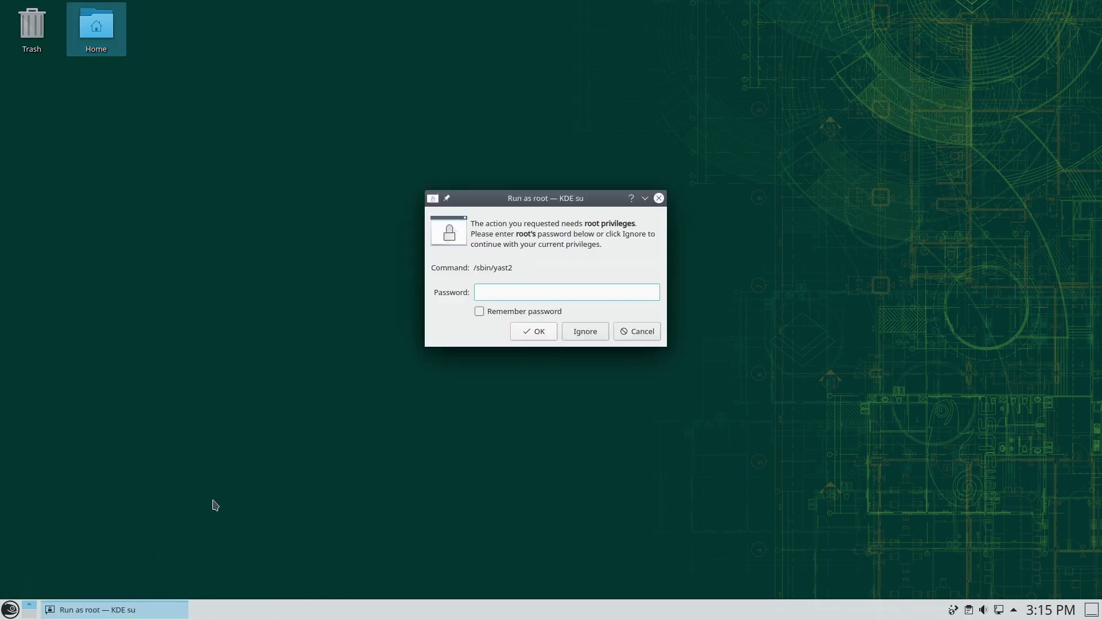
type("•••")
key("Return")
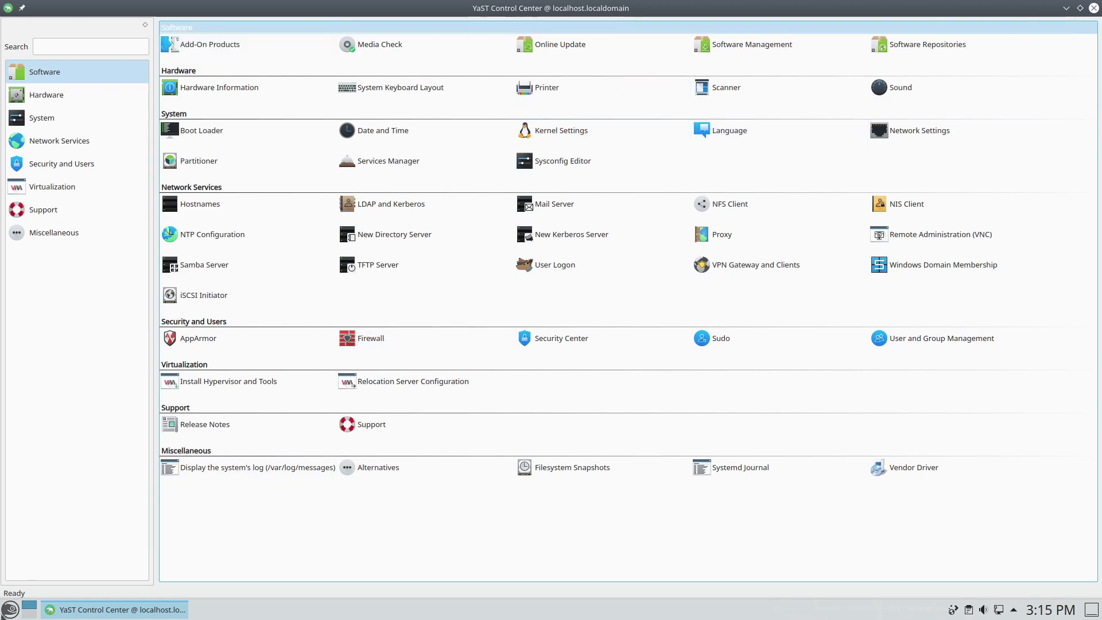
left_click(10, 609)
- Open Dolphin, reposition its window and browse Network > Shared Folders (SMB)
left_click(63, 390)
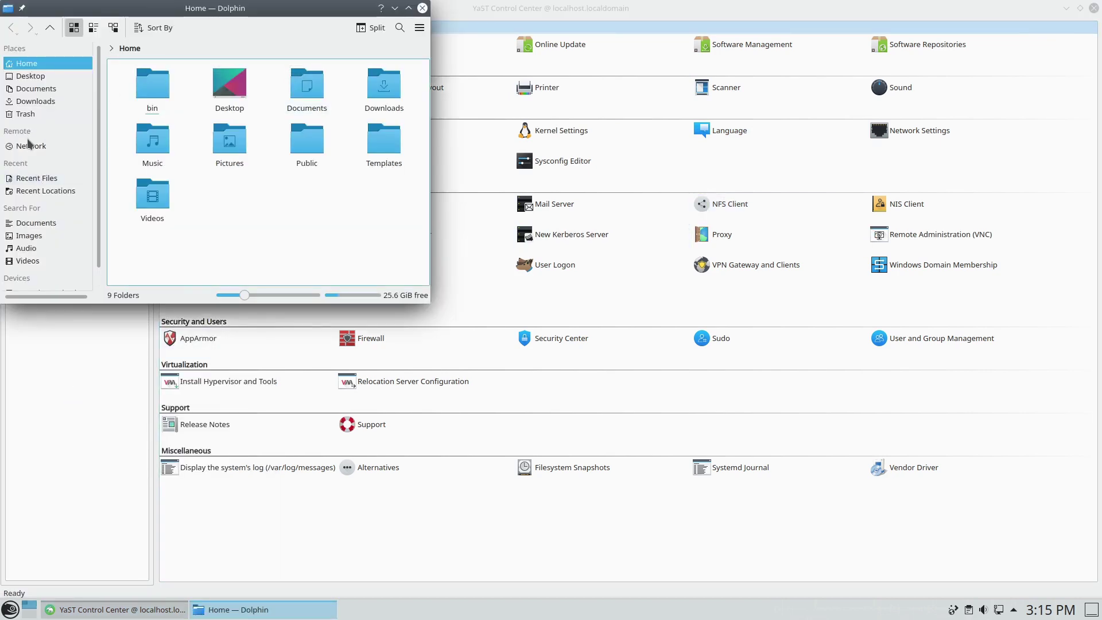
left_click(31, 146)
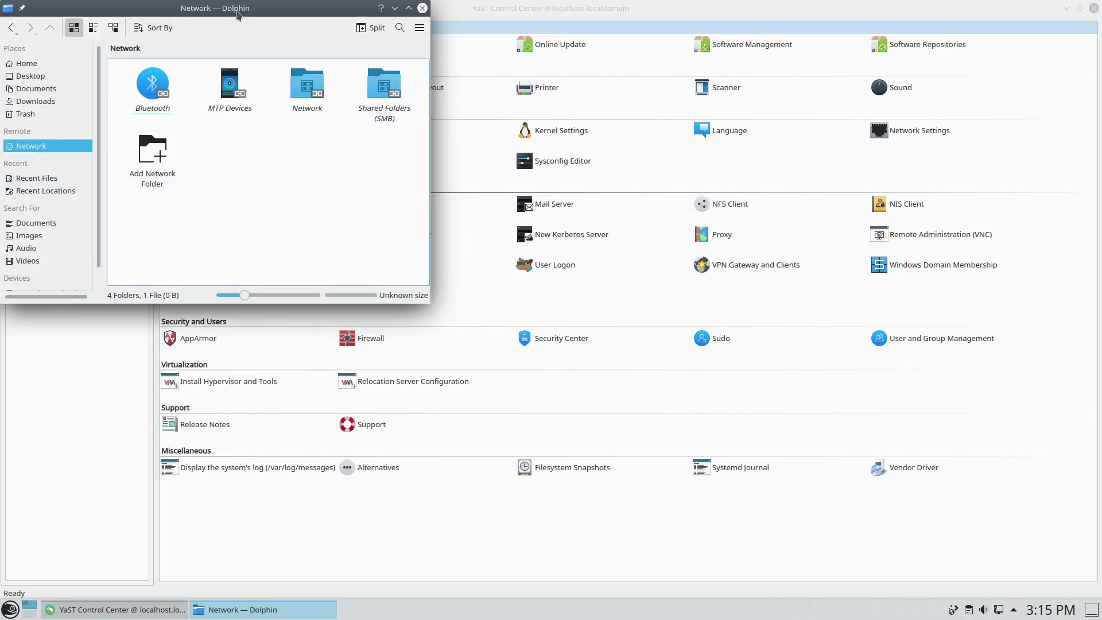
left_click_drag(260, 5, 359, 57)
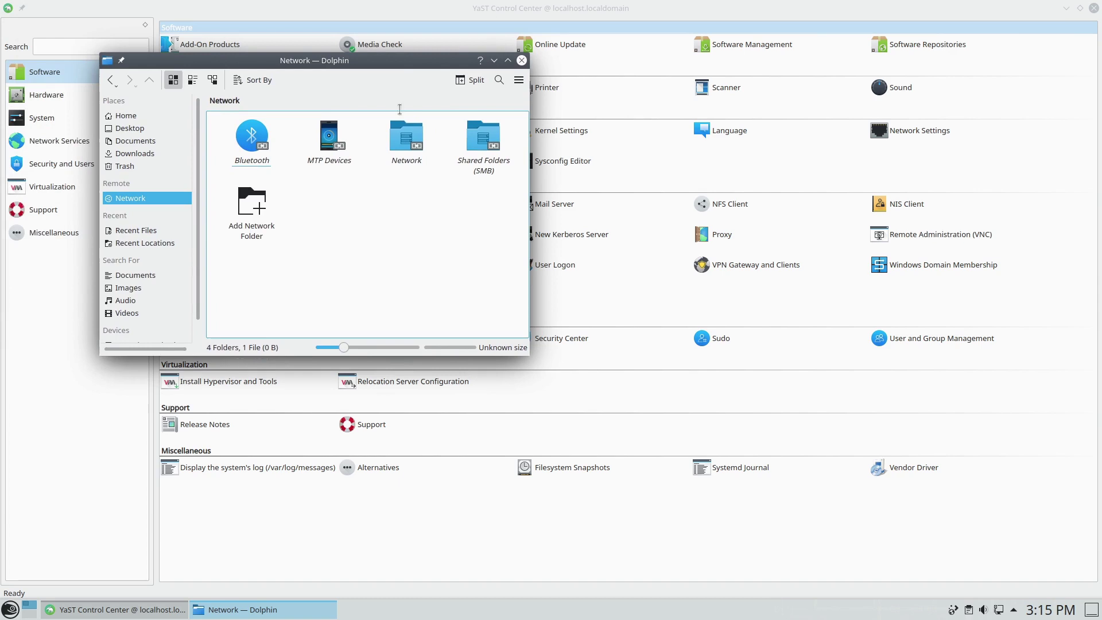
left_click(476, 136)
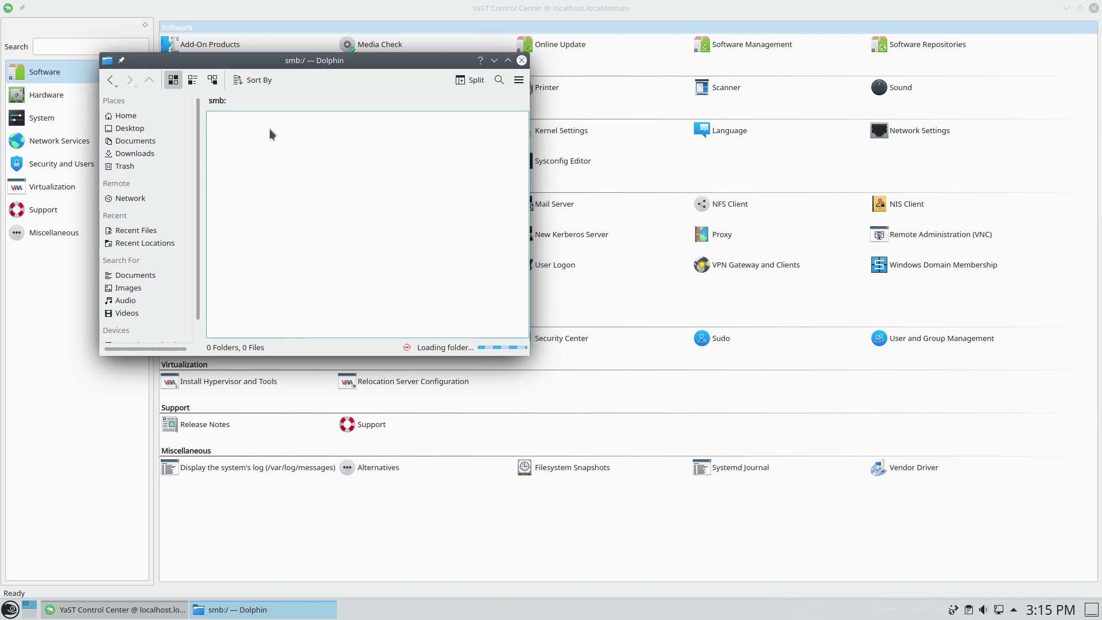
- Go to smb://192.168.5.140/Admin, cancel the login, then switch the path to OpenShare
left_click(296, 100)
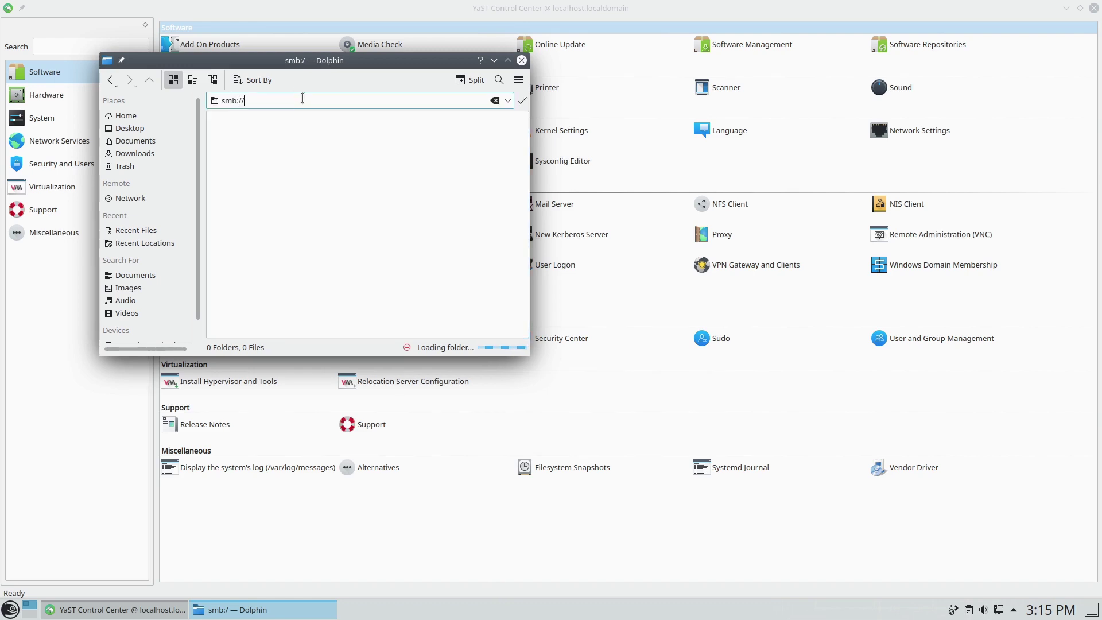
type("192.168.5.140/Admin")
key("Return")
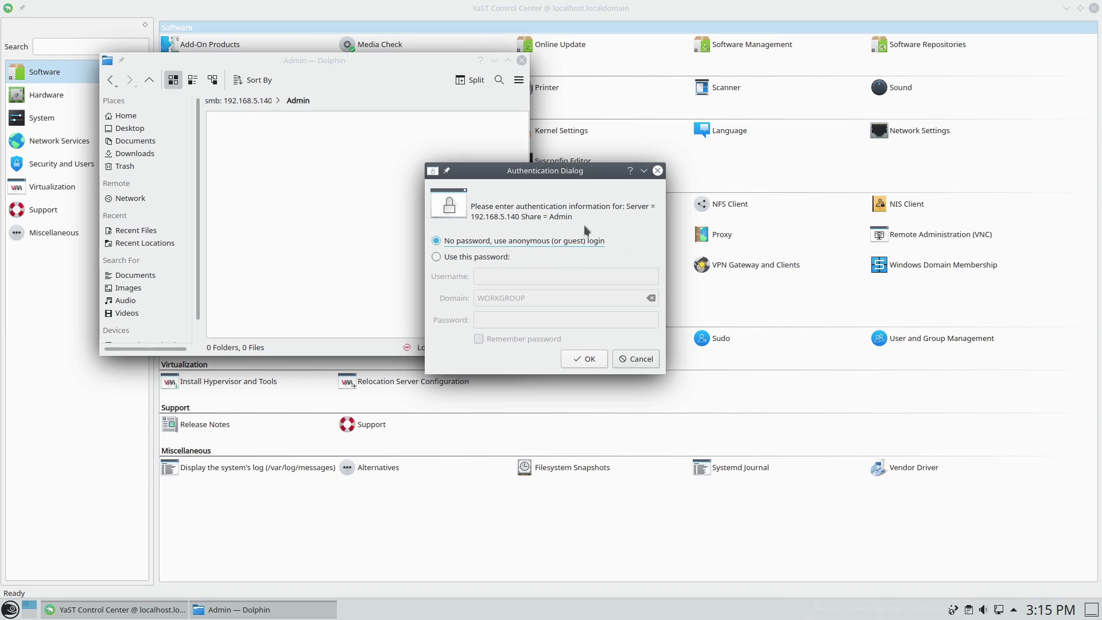
left_click(621, 358)
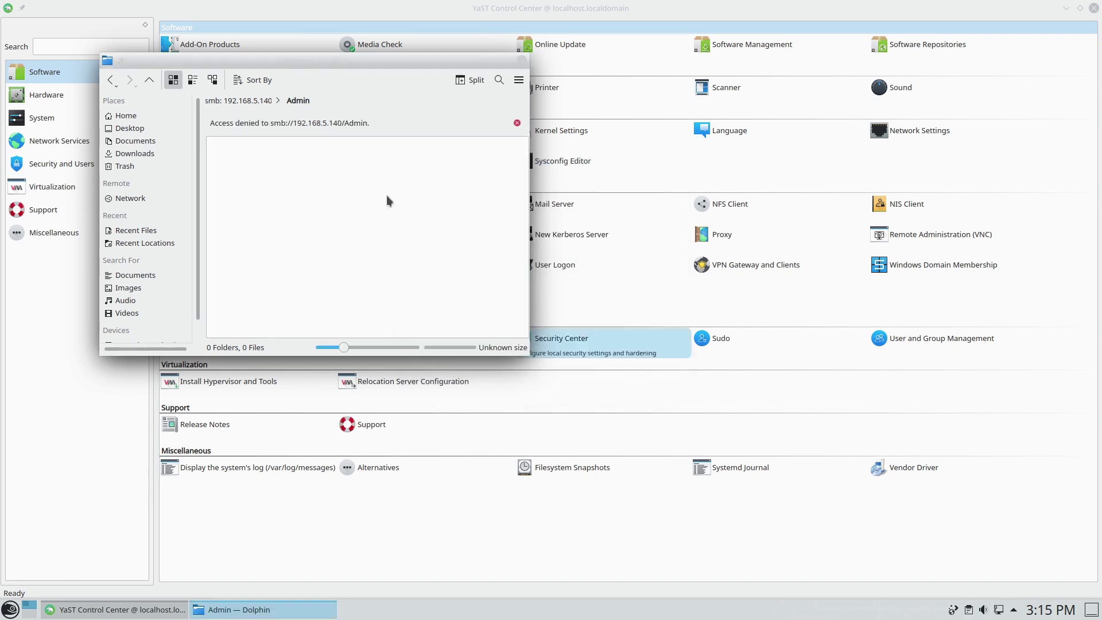
key("BackSpace")
key("BackSpace")
key("BackSpace")
key("BackSpace")
key("BackSpace")
key("BackSpace")
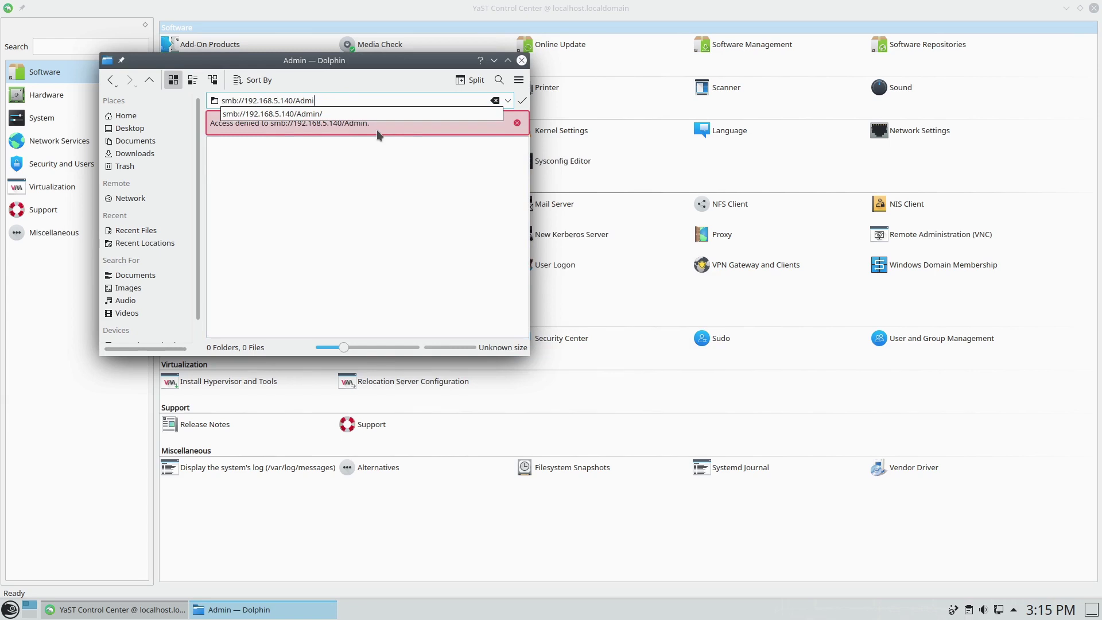
type("Open")
key("Down")
- Open the OpenShare share, scroll through its files, then close Dolphin
key("Return")
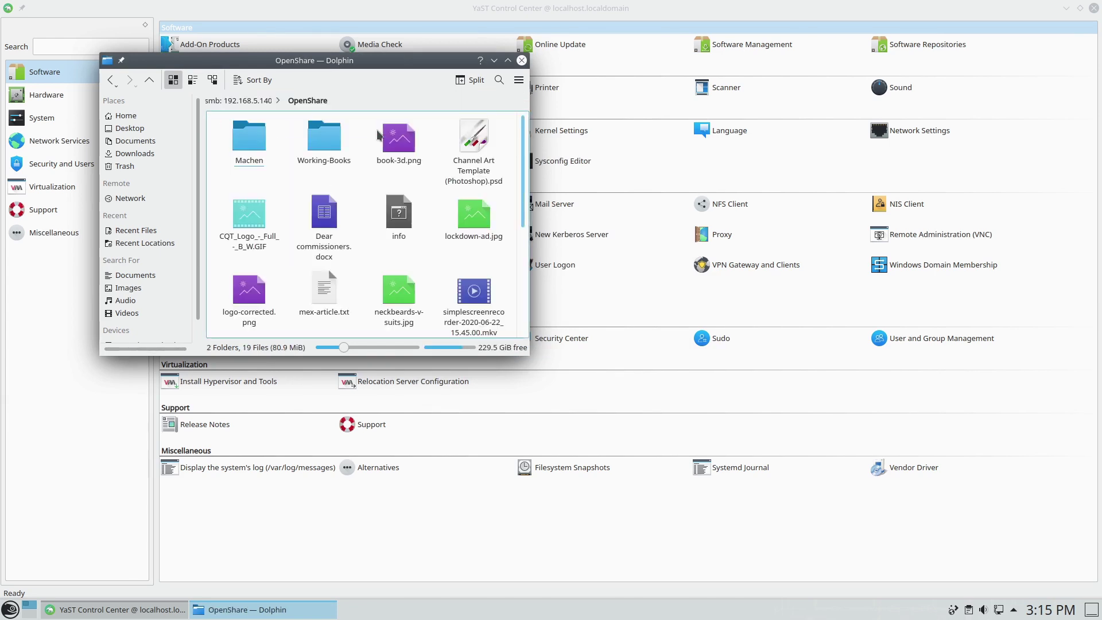
scroll(424, 203, "down", 5)
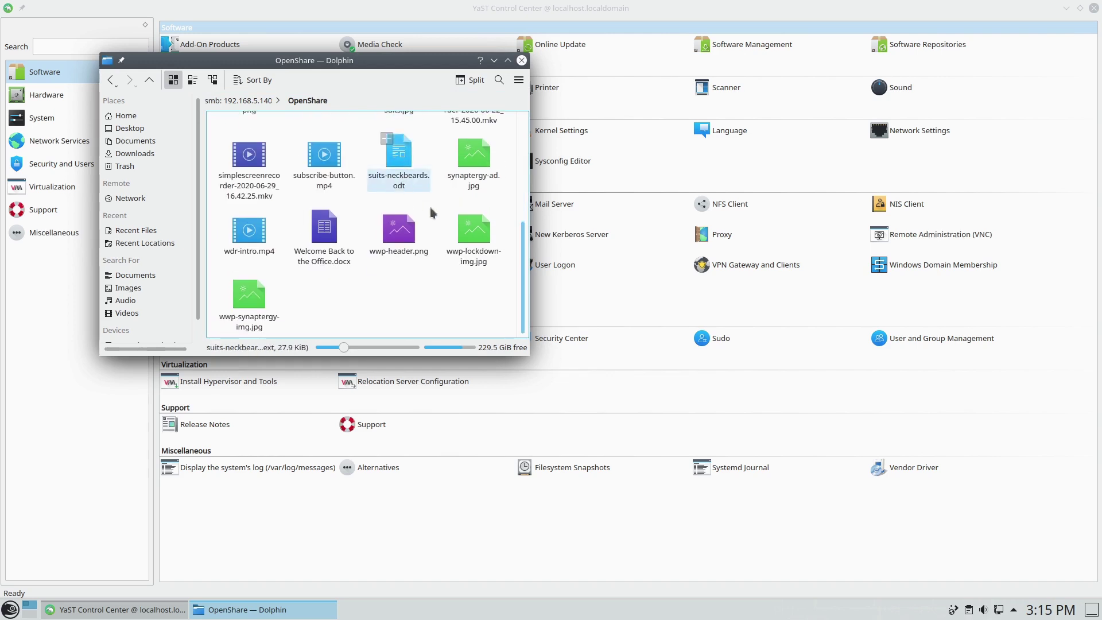
scroll(432, 212, "up", 5)
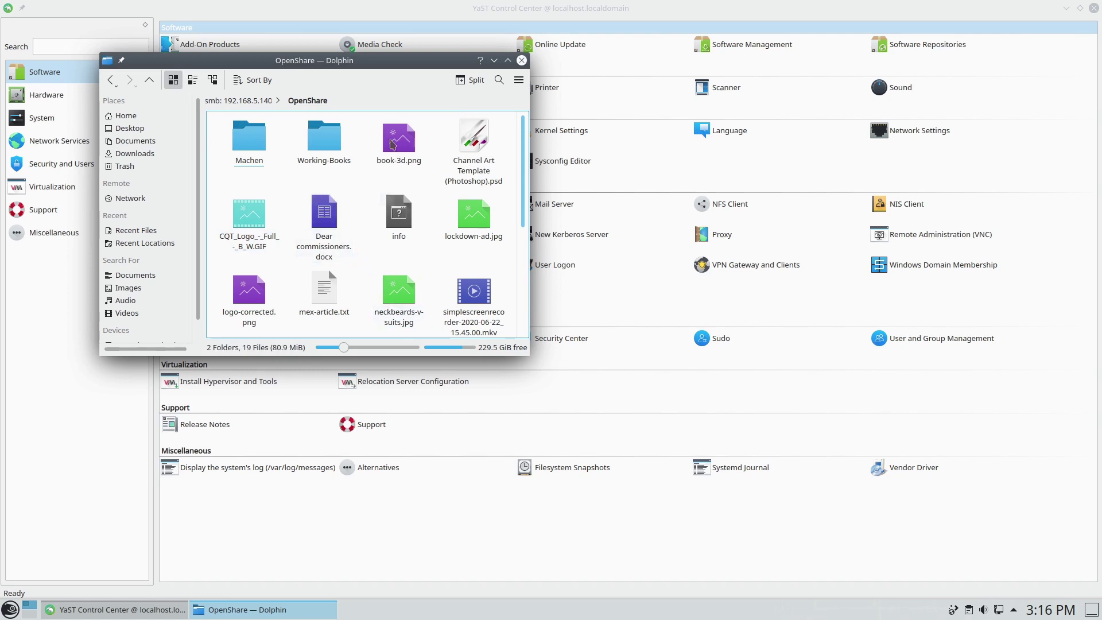
left_click_drag(373, 60, 514, 137)
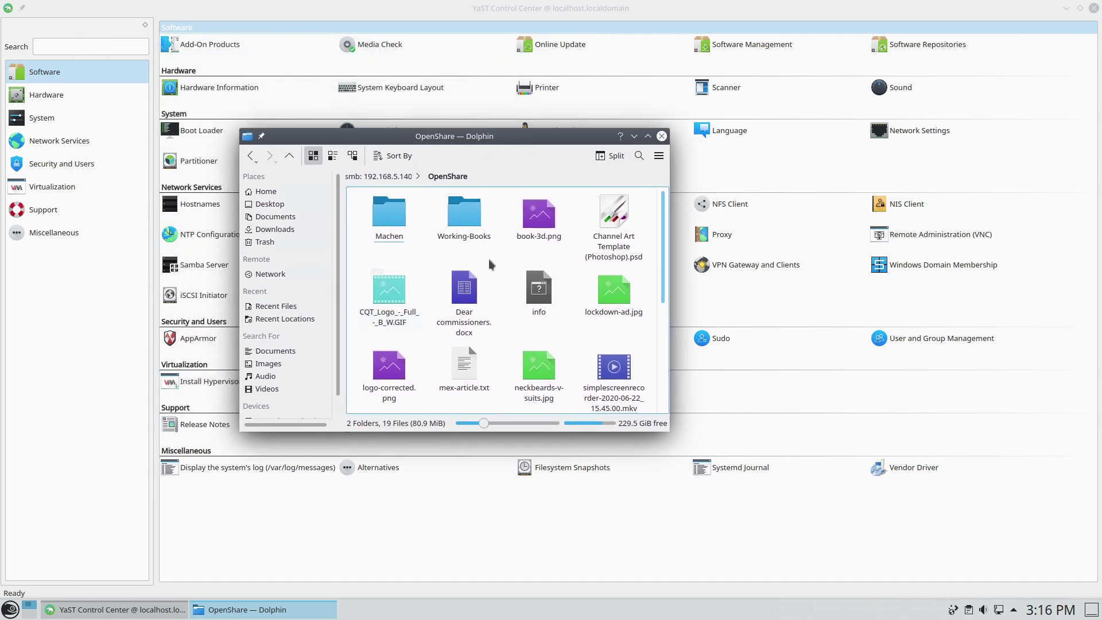
left_click(661, 137)
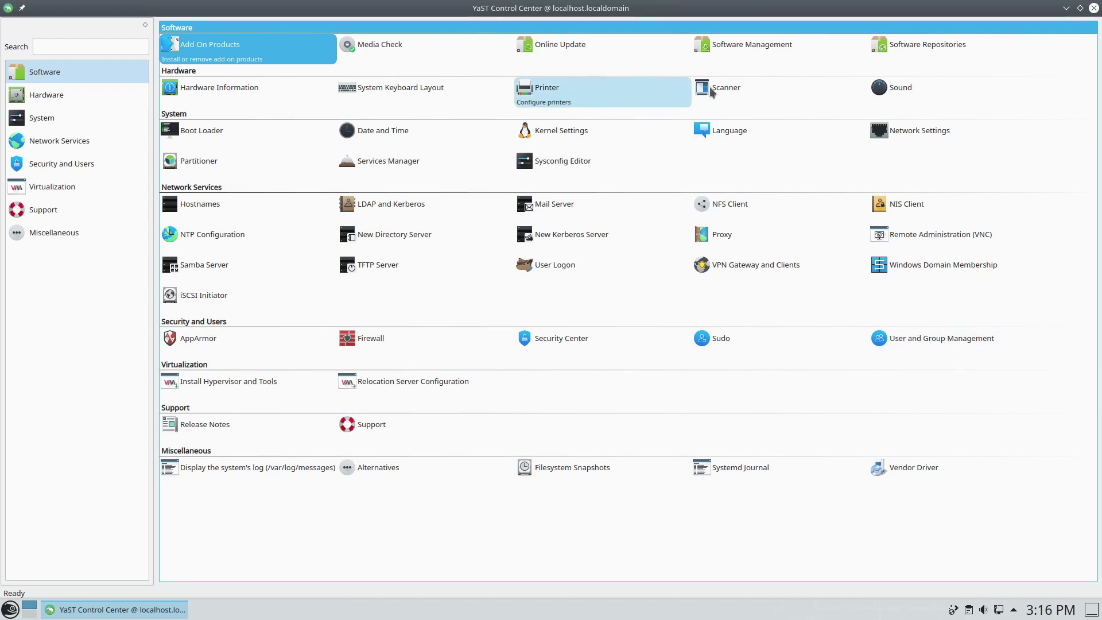
- In YaST Printer, send a test page to the HLL2380DW printer
left_click(561, 86)
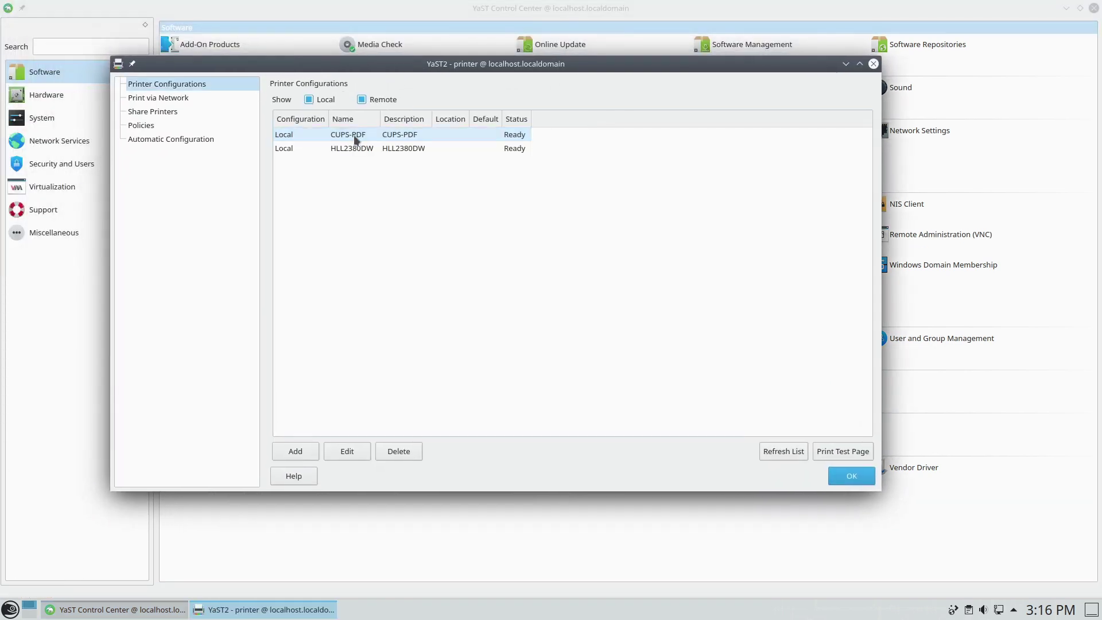
left_click(302, 148)
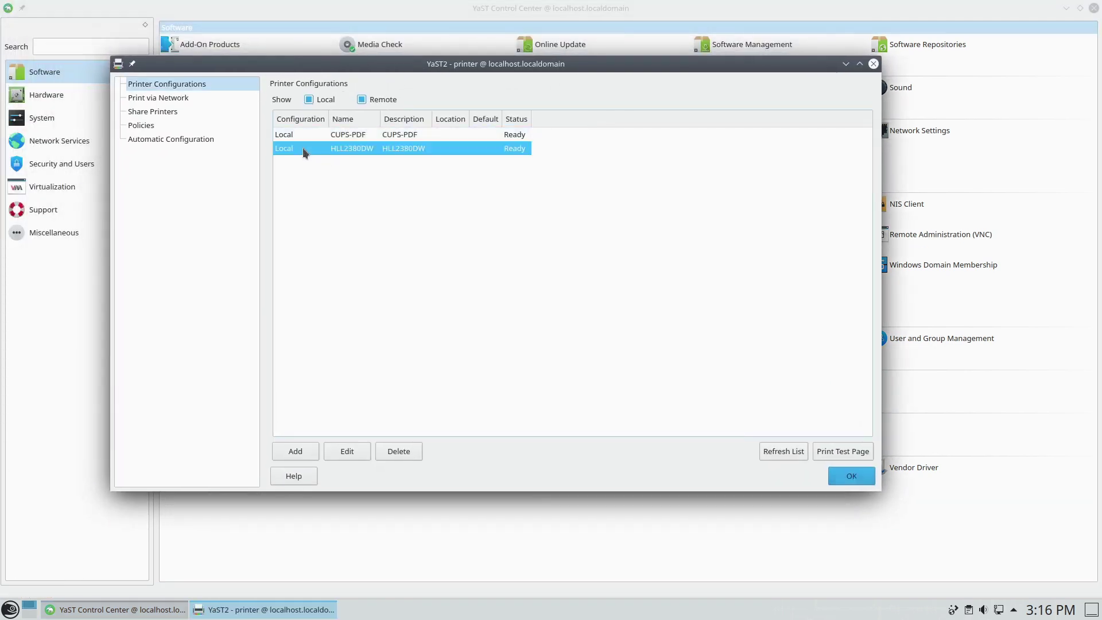
left_click(842, 453)
left_click(463, 306)
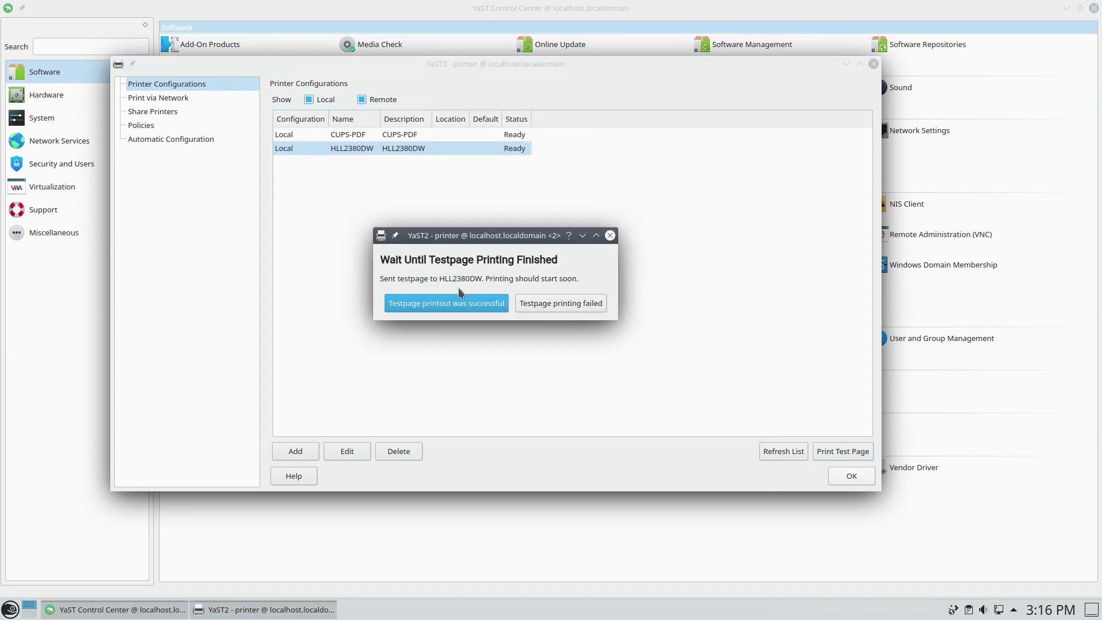
- Report the test page as failed, dismiss the CUPS log message and close printer configuration
left_click(546, 303)
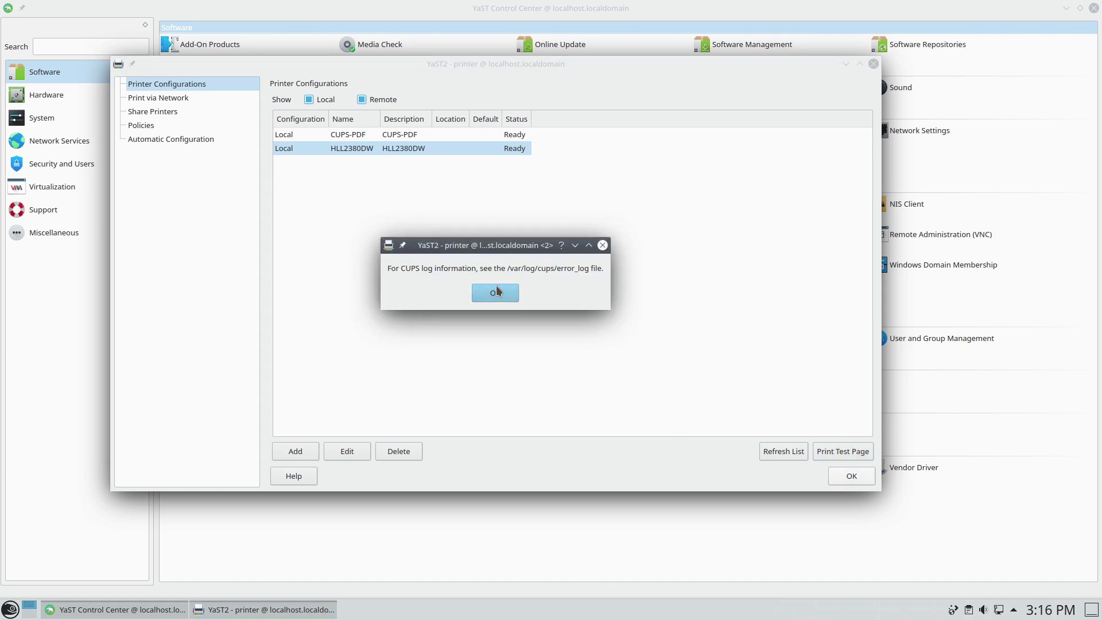
left_click(497, 291)
left_click(502, 296)
left_click(872, 64)
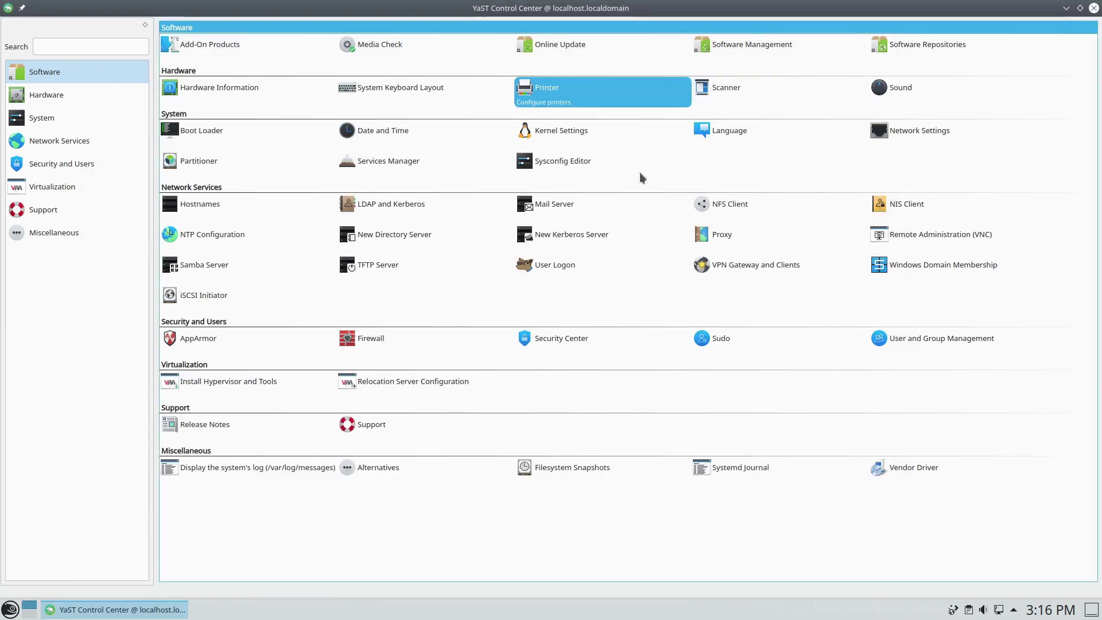
- Launch Skanlite for the Brother HL-L2380DW via a 'scan' search, then close YaST and Skanlite
left_click(9, 609)
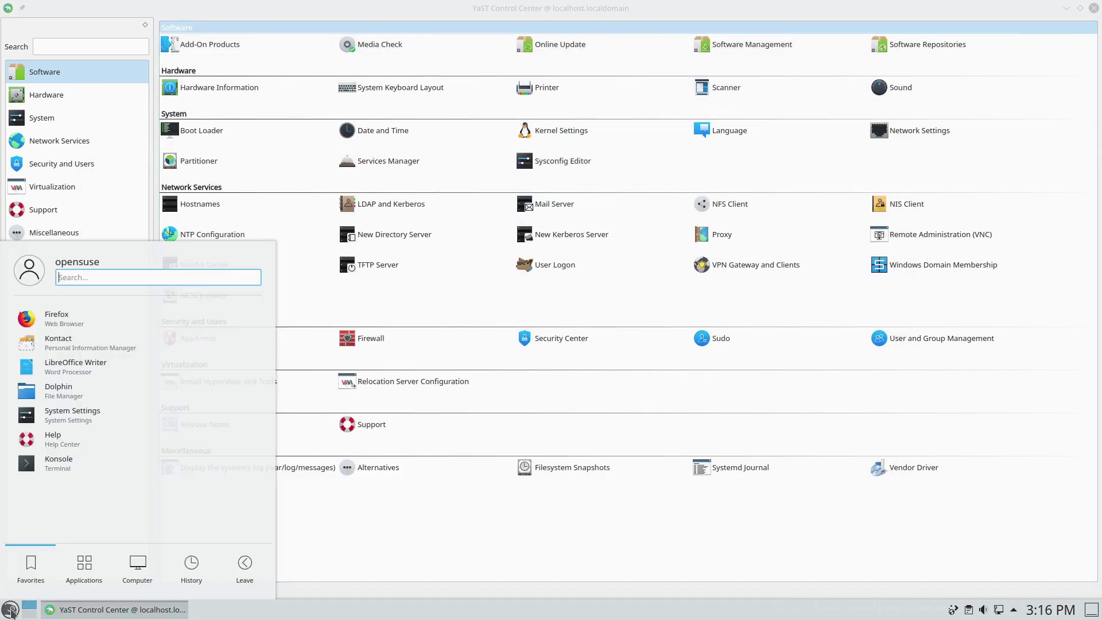
type("scanb")
key("BackSpace")
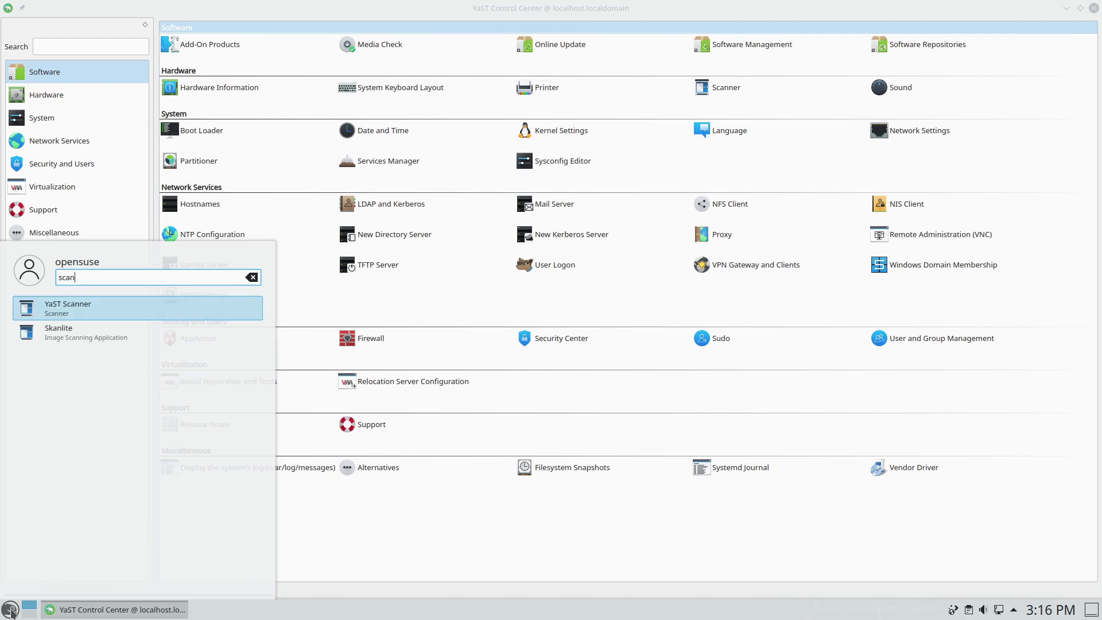
left_click(59, 330)
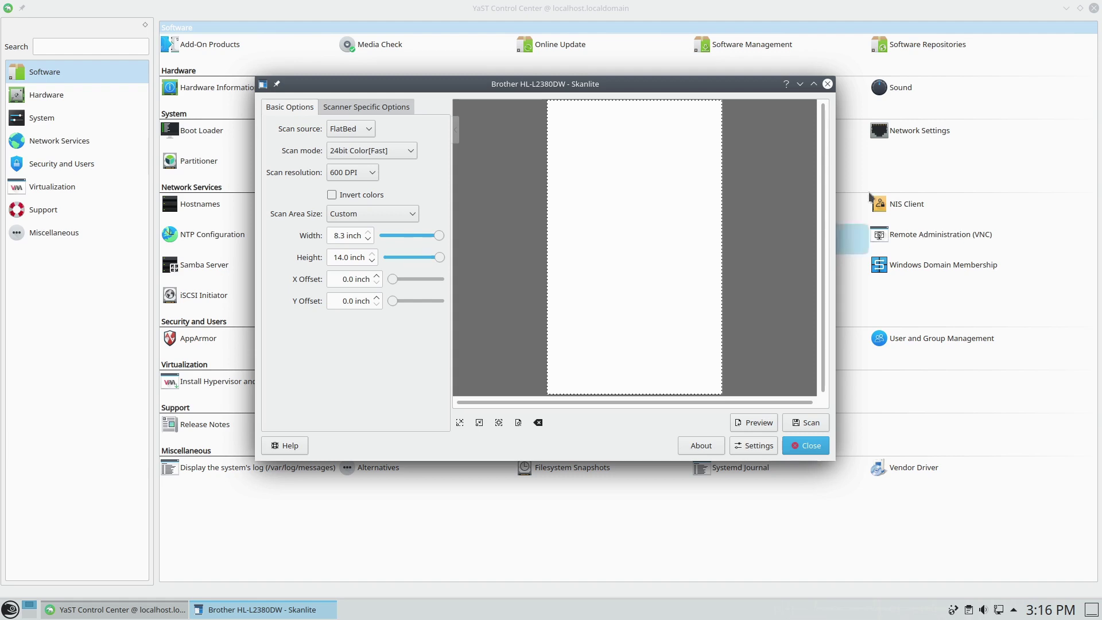
left_click(1093, 8)
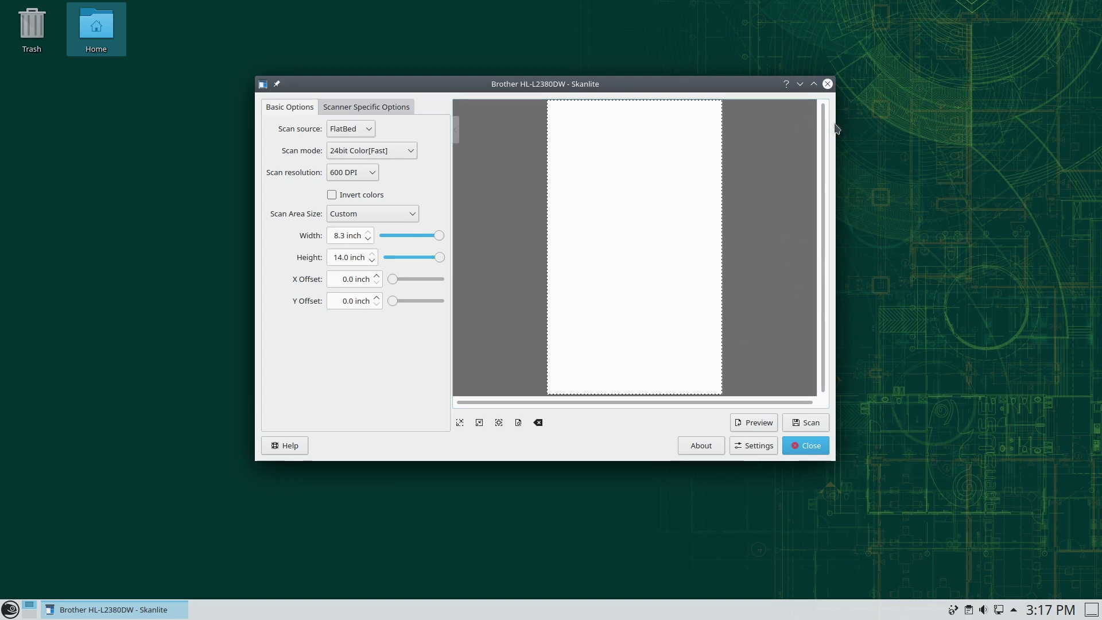
left_click(827, 84)
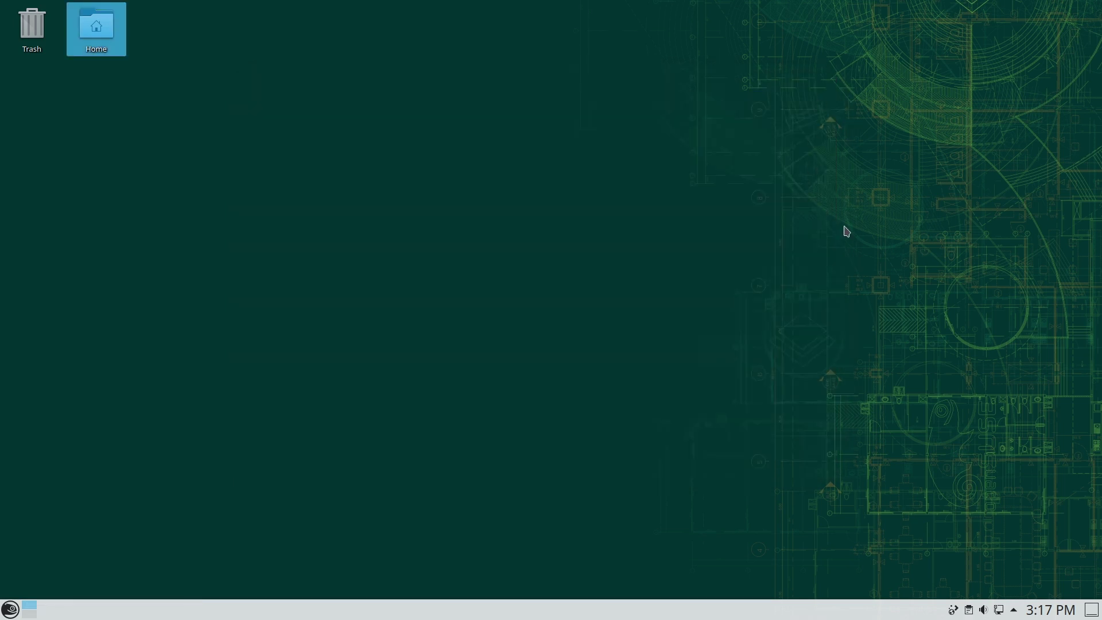
left_click(8, 610)
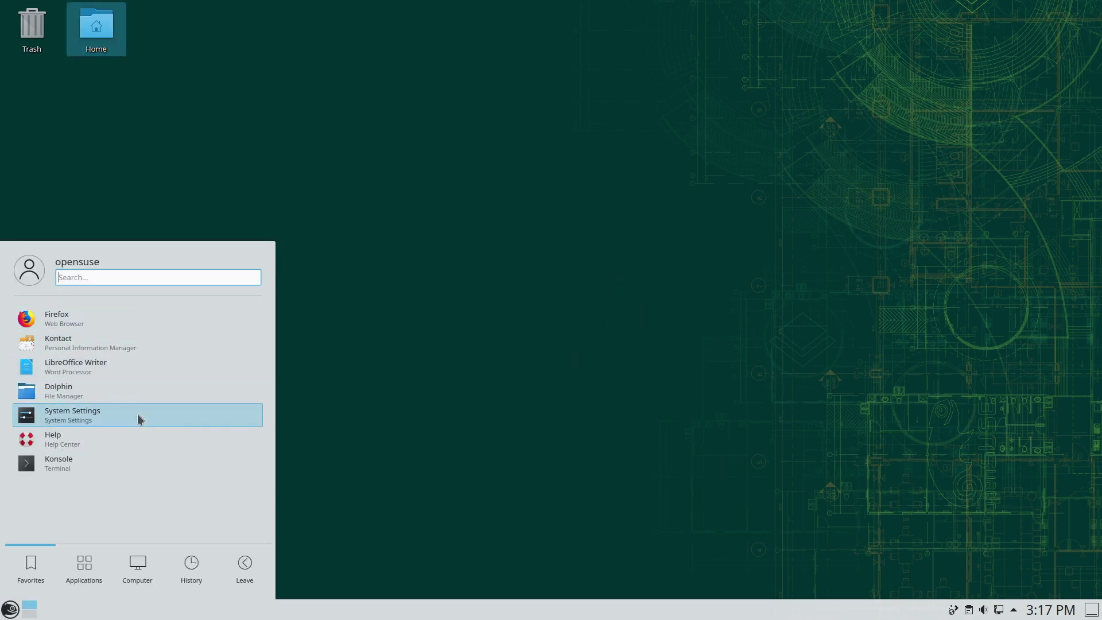
left_click(84, 568)
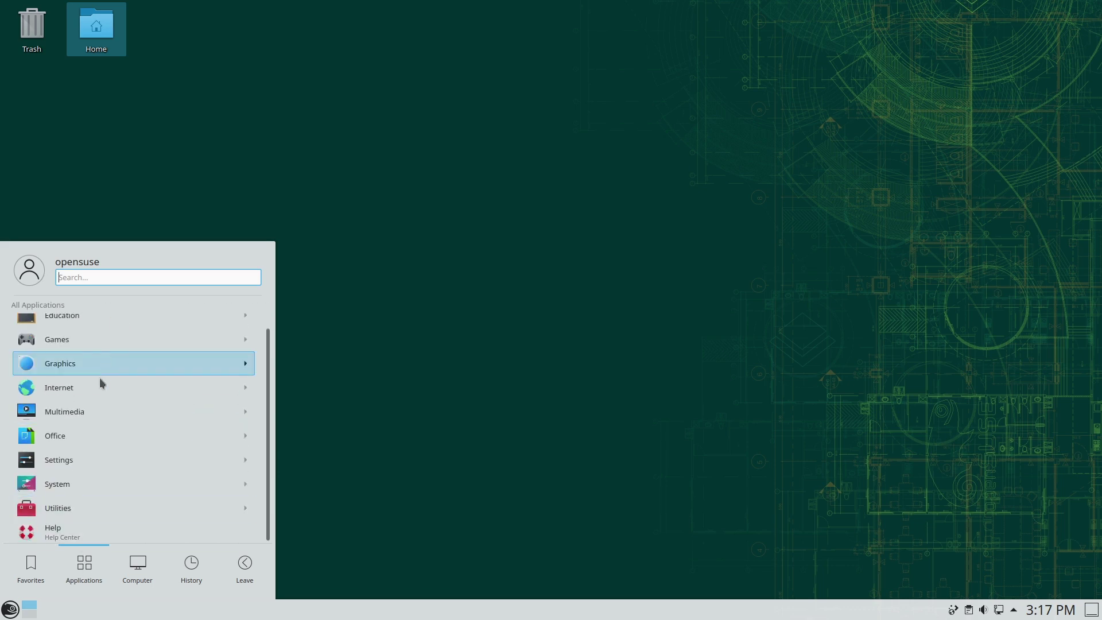
scroll(123, 398, "up", 1)
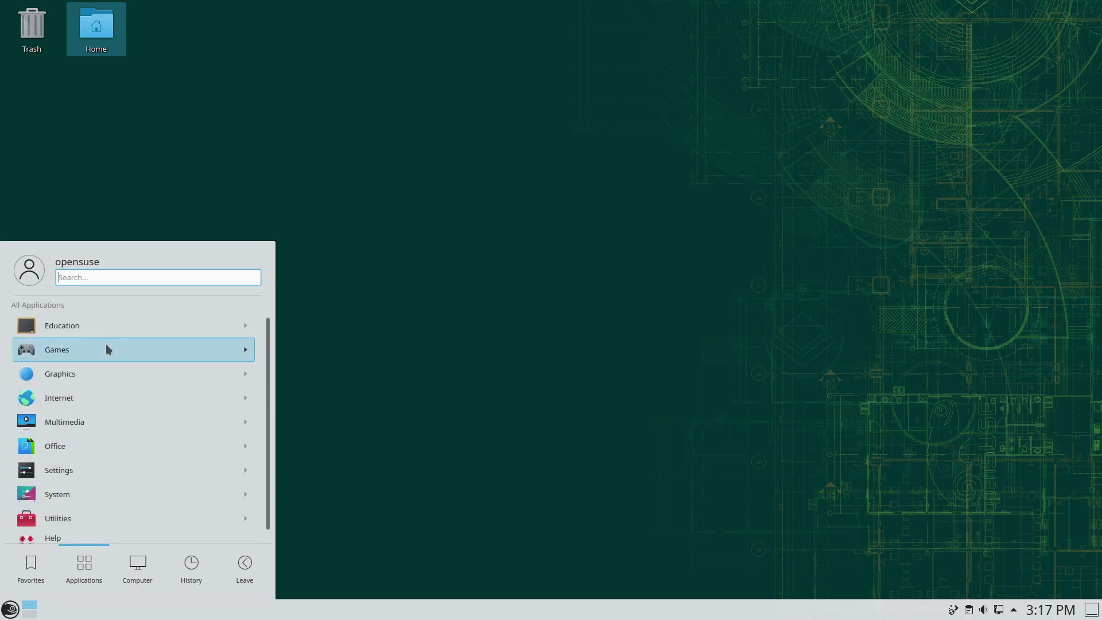
scroll(118, 506, "down", 1)
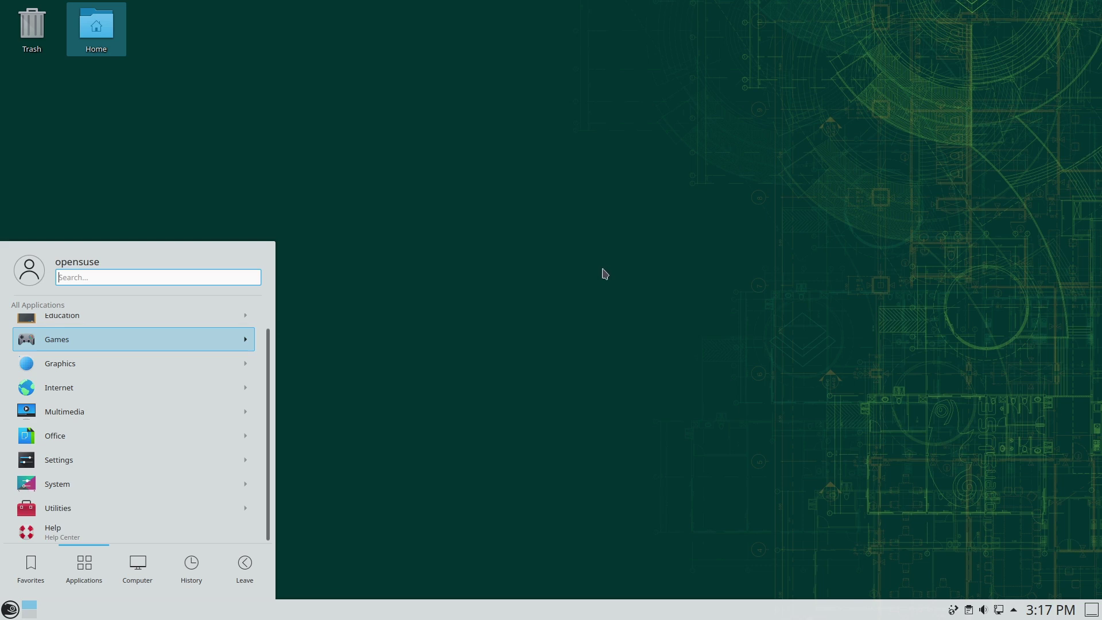
left_click(441, 281)
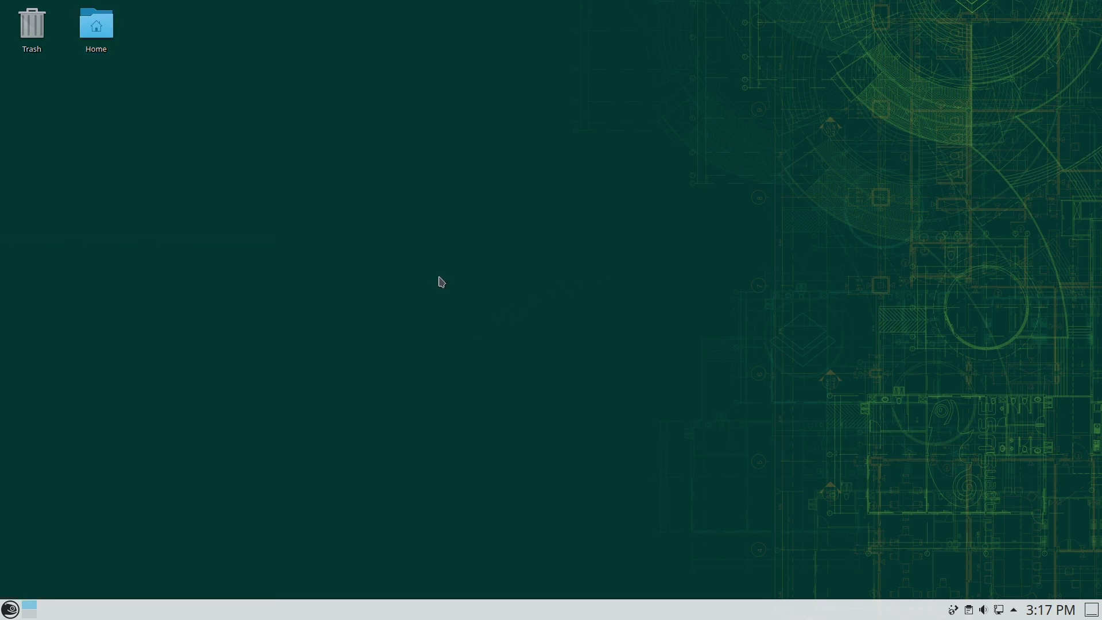